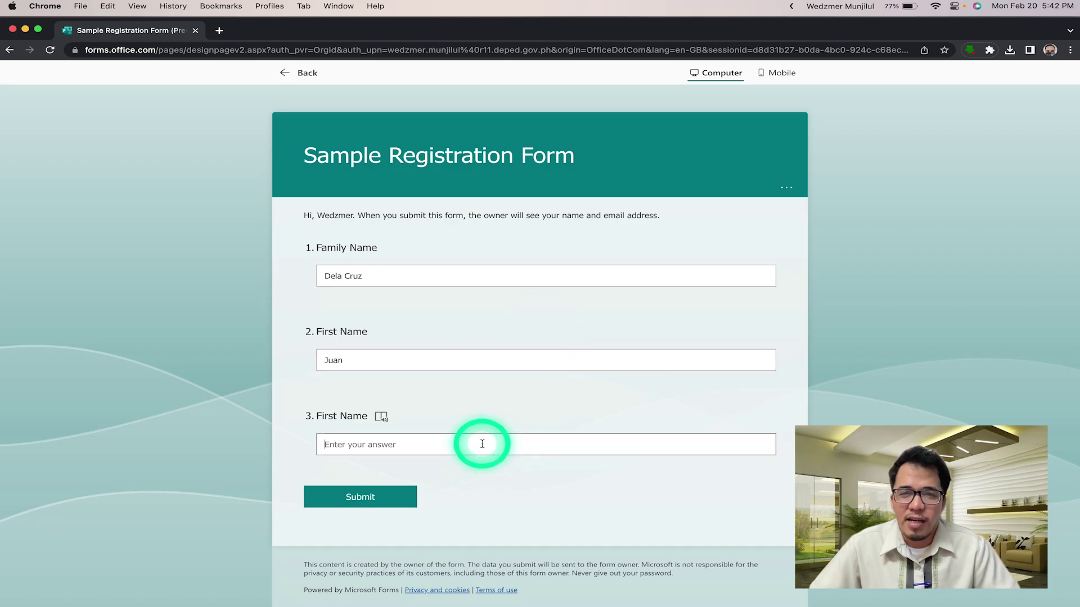
- Submit the filled-in sample response, leave the preview and open the form's responses
{"action": "left_click", "coordinate": [371, 497]}
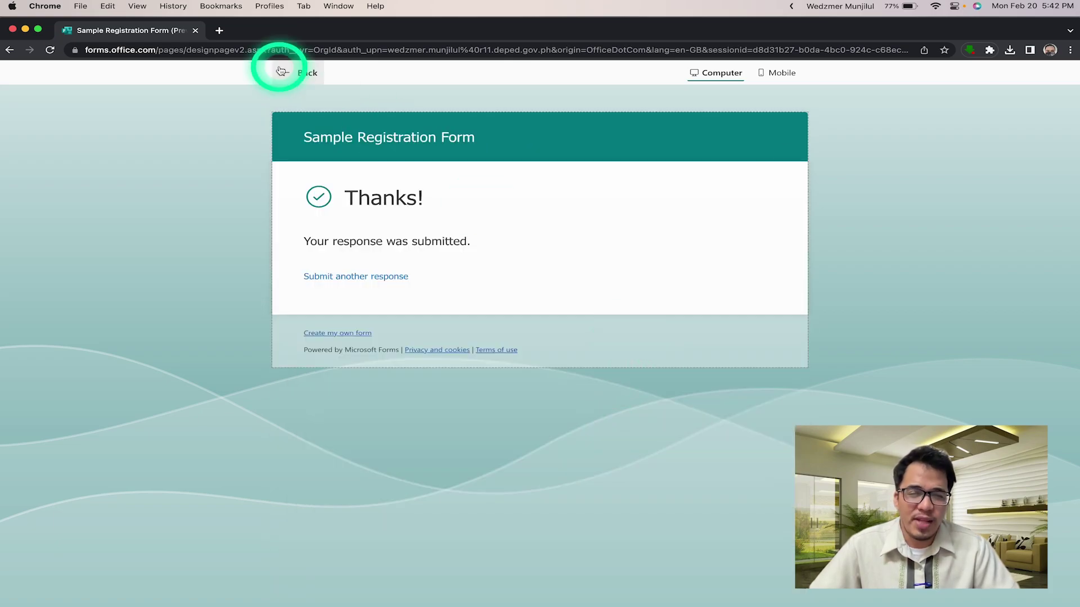
{"action": "left_click", "coordinate": [301, 73]}
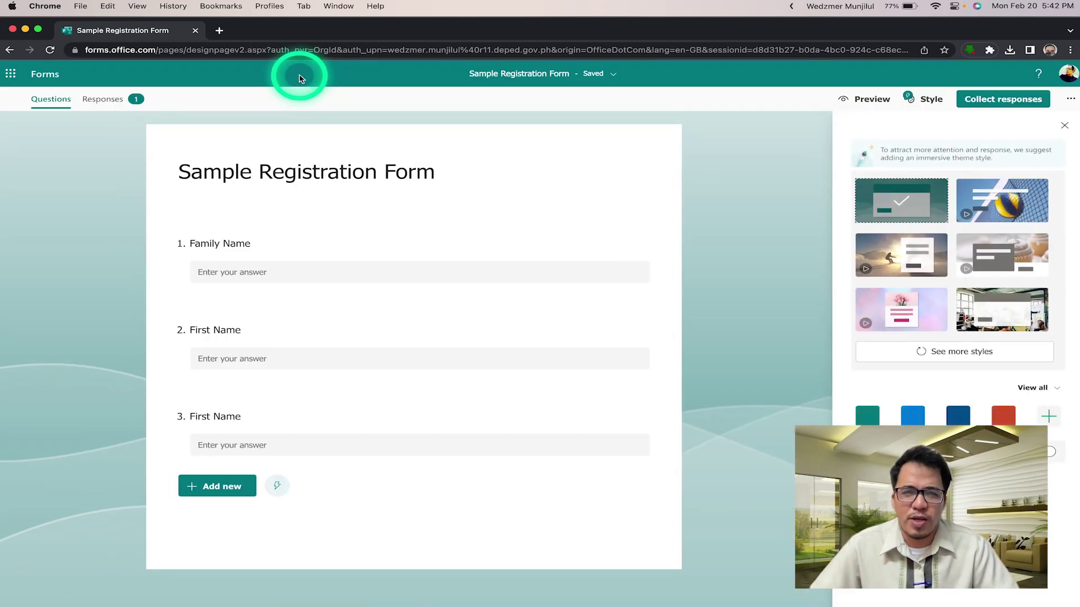
{"action": "left_click", "coordinate": [114, 105]}
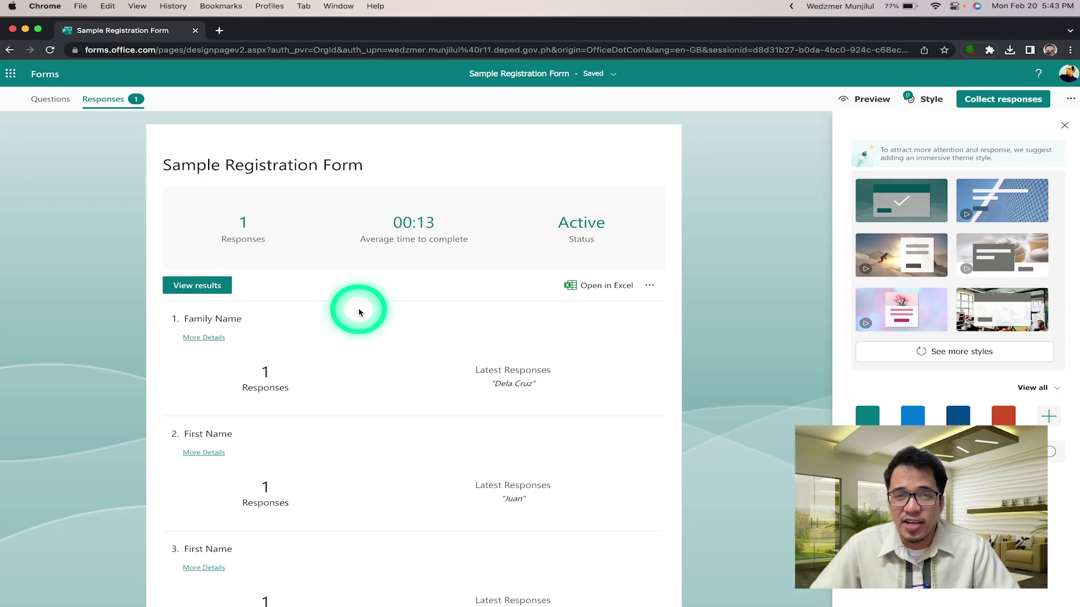
- Export the responses to Excel, saving the file as Sample Registration Form(1-1) in Downloads, and open the workbook
{"action": "left_click", "coordinate": [572, 288]}
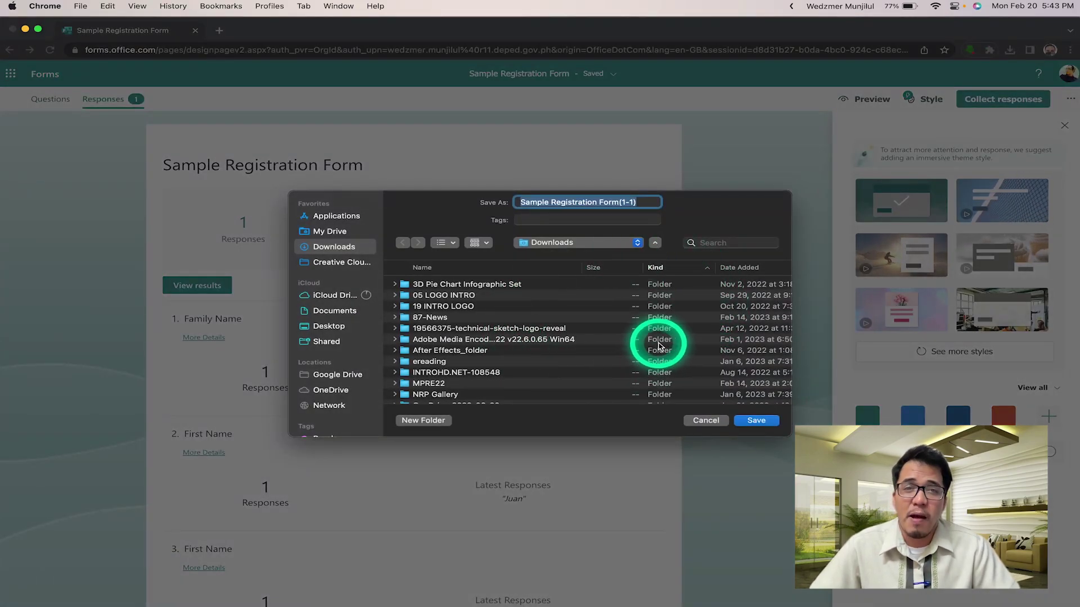
{"action": "left_click", "coordinate": [760, 419]}
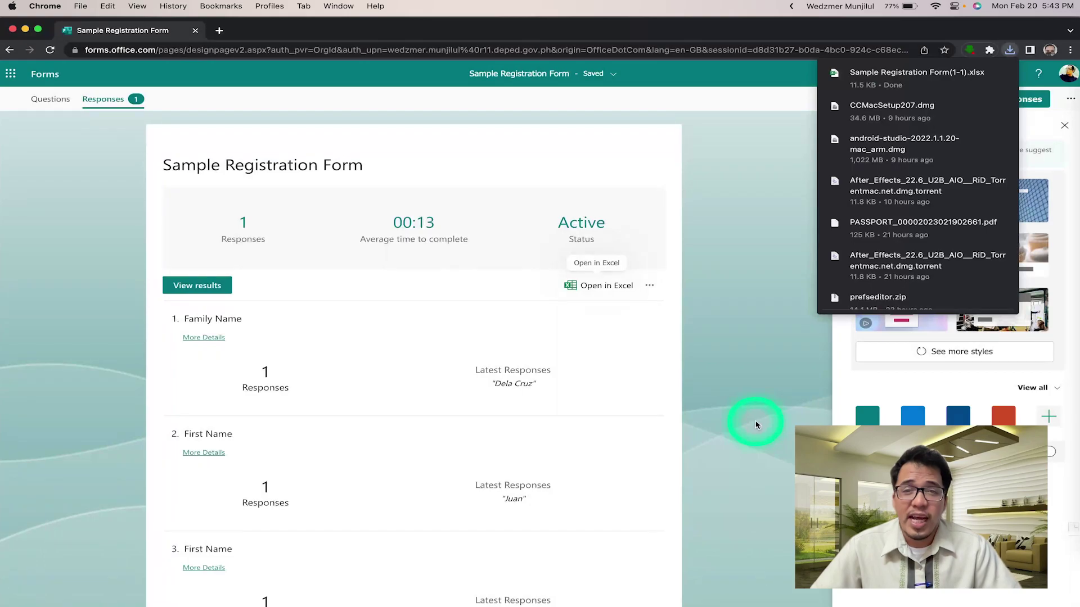
{"action": "left_click", "coordinate": [851, 83]}
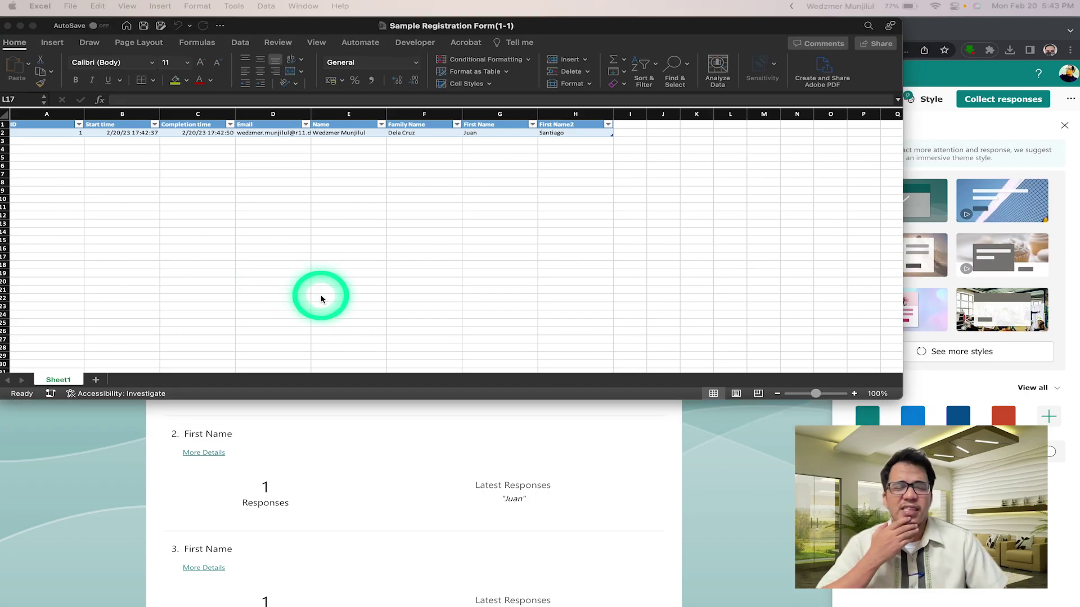
- Return to the form in Chrome, preview it and submit a response with the answers SAMPLE 2, SAMPLE 2.1 and SAMPLE 2.3
{"action": "left_click", "coordinate": [315, 454]}
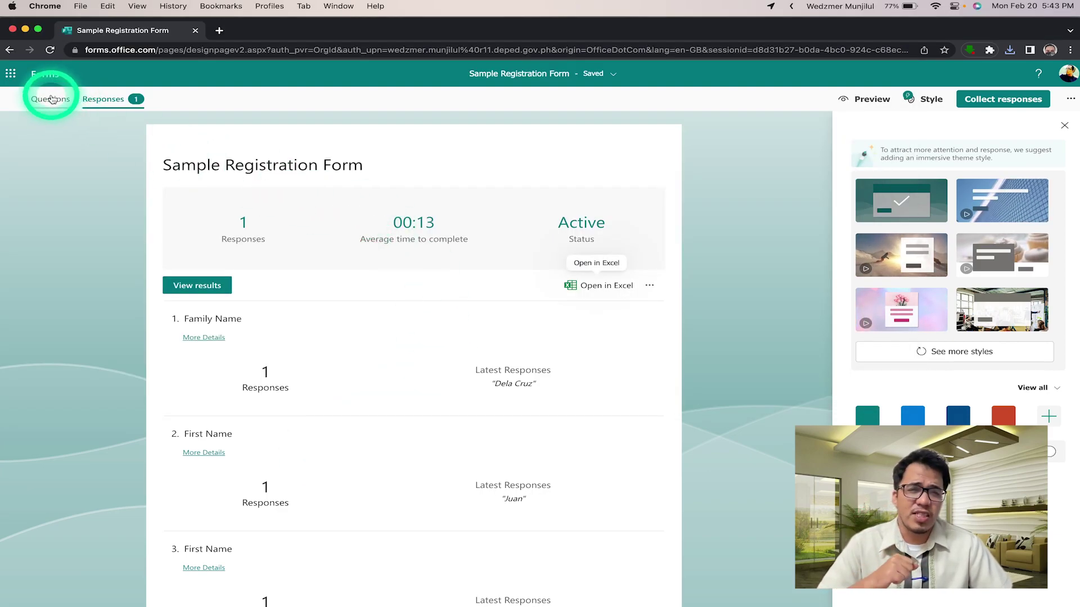
{"action": "left_click", "coordinate": [861, 100]}
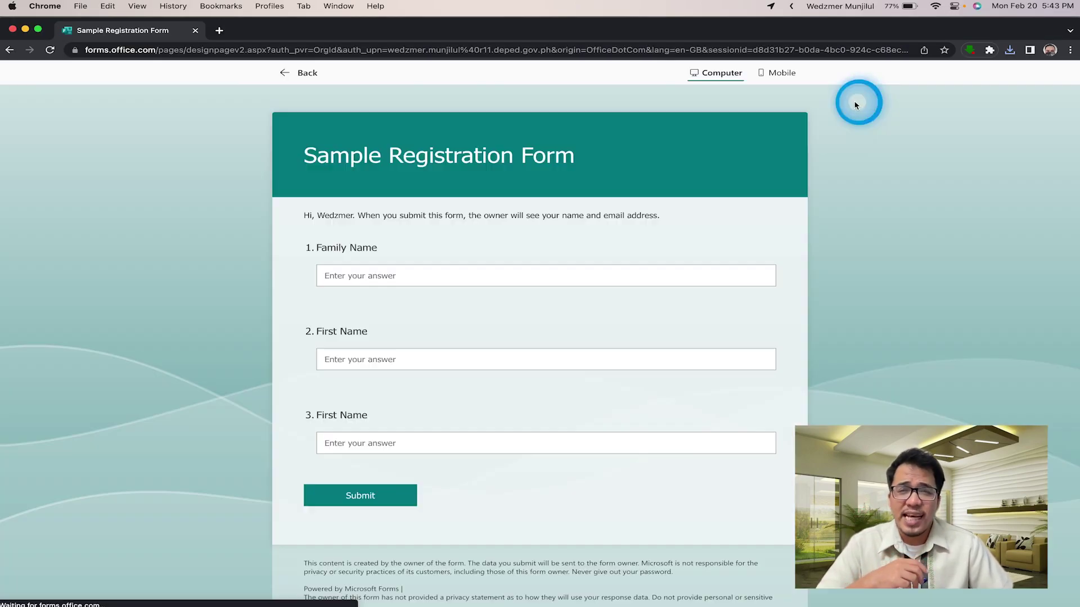
{"action": "left_click", "coordinate": [406, 275]}
{"action": "type", "text": "SAMPLE 2"}
{"action": "left_click", "coordinate": [354, 362]}
{"action": "type", "text": "SAMPLE 2.1"}
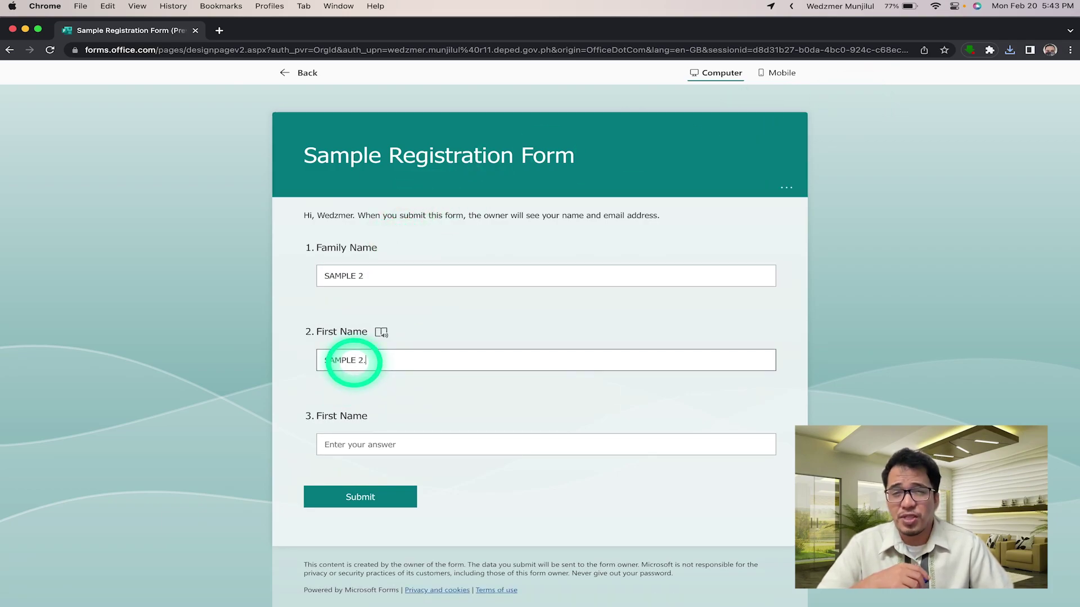
{"action": "left_click", "coordinate": [352, 442]}
{"action": "type", "text": "SAMPLE 2.3"}
{"action": "left_click", "coordinate": [369, 497]}
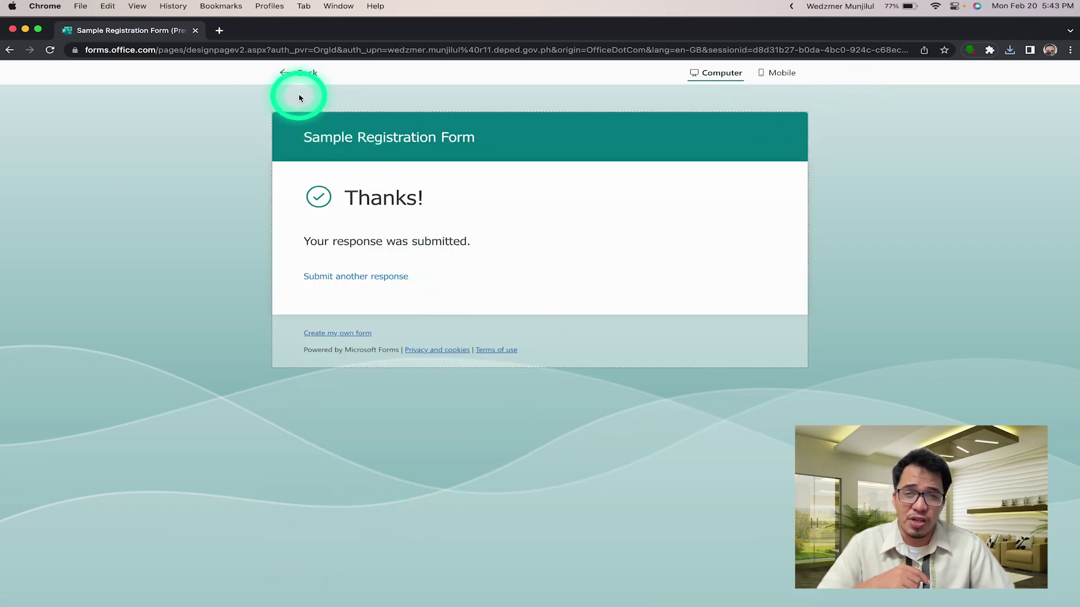
- Leave the preview, export the responses to Excel as Sample Registration Form(1-2) in Downloads, and open that workbook
{"action": "left_click", "coordinate": [296, 73]}
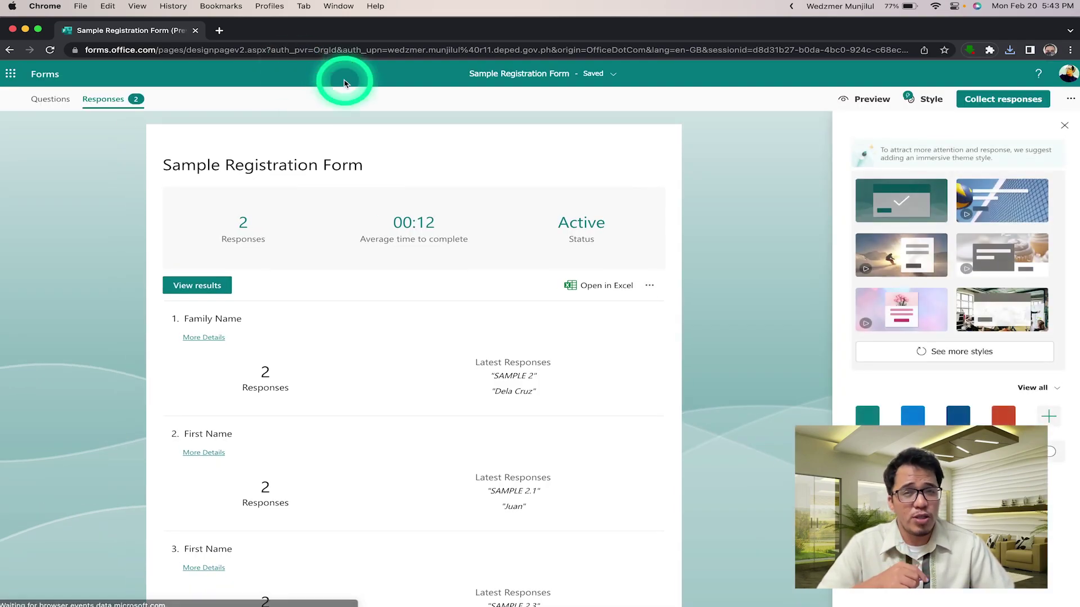
{"action": "left_click", "coordinate": [595, 288]}
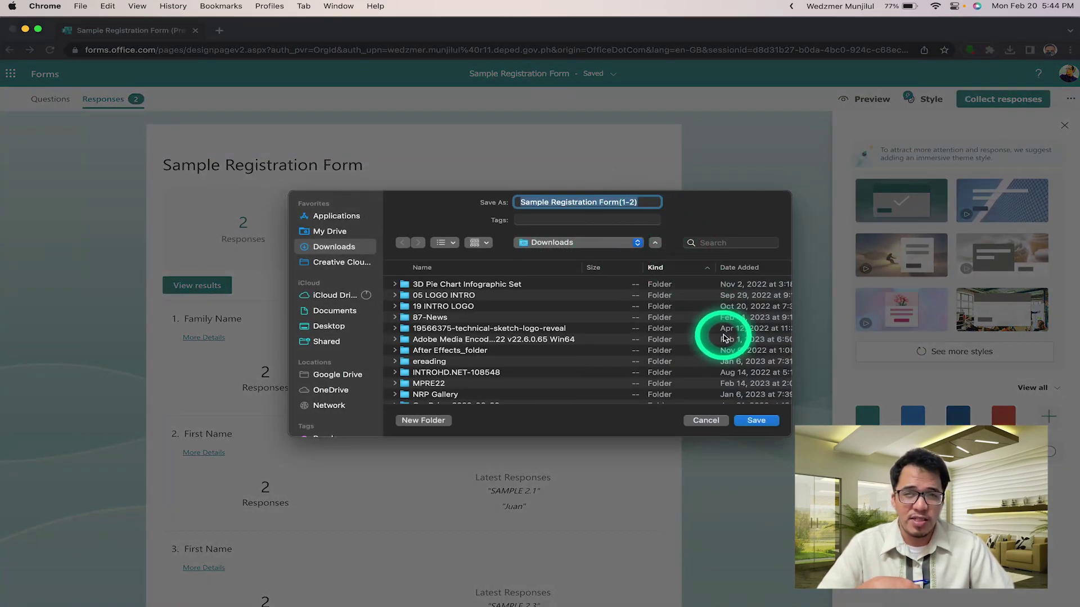
{"action": "left_click", "coordinate": [758, 422]}
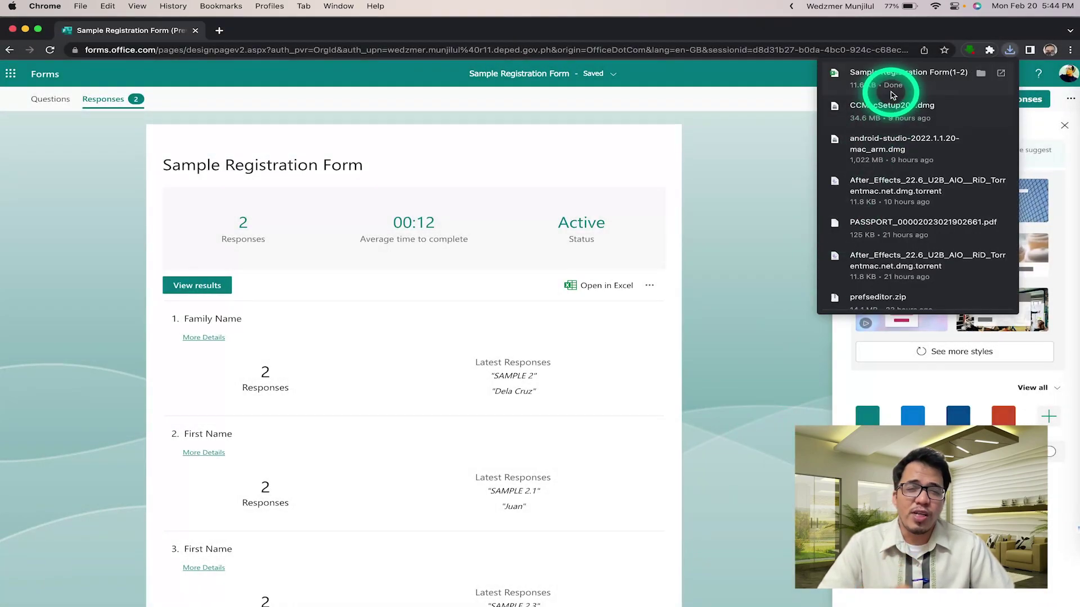
{"action": "left_click", "coordinate": [866, 82]}
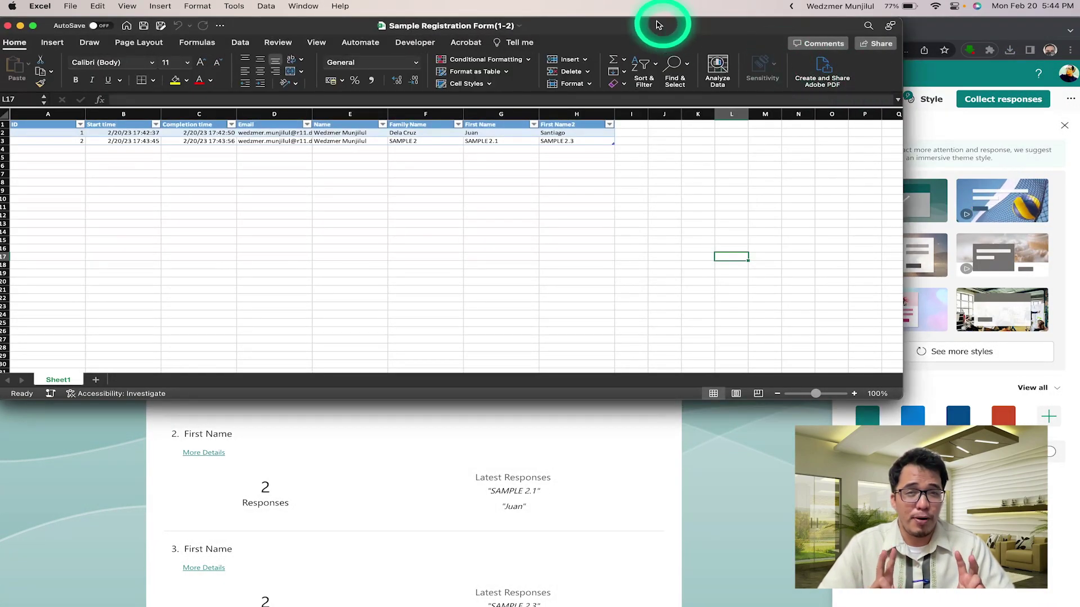
- Compare the two exported response workbooks in separate windows, and close both
{"action": "left_click_drag", "start_coordinate": [610, 26], "coordinate": [606, 190]}
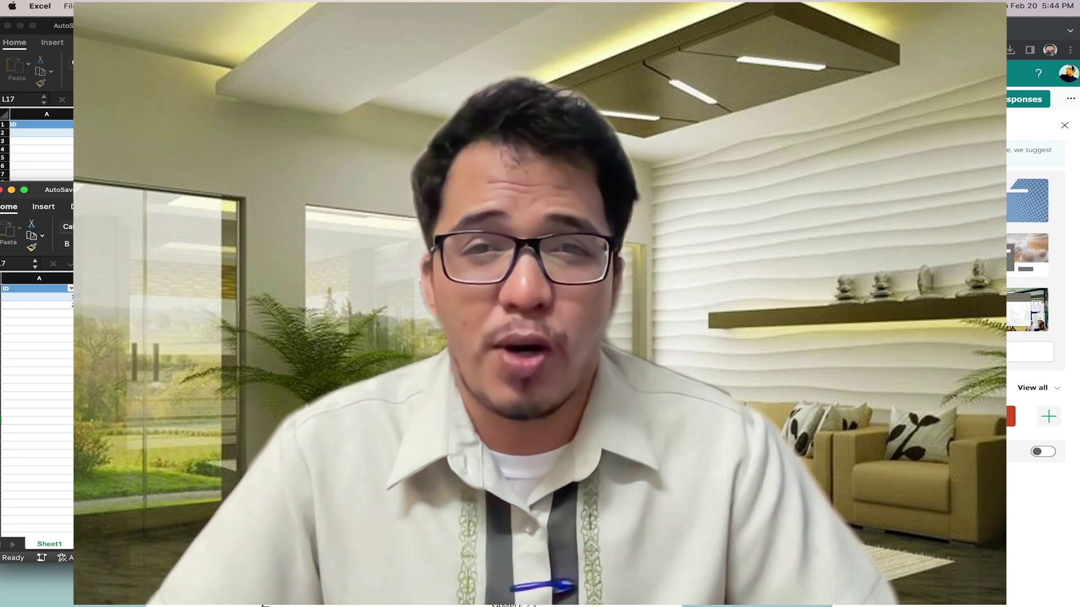
{"action": "key", "text": "super+grave"}
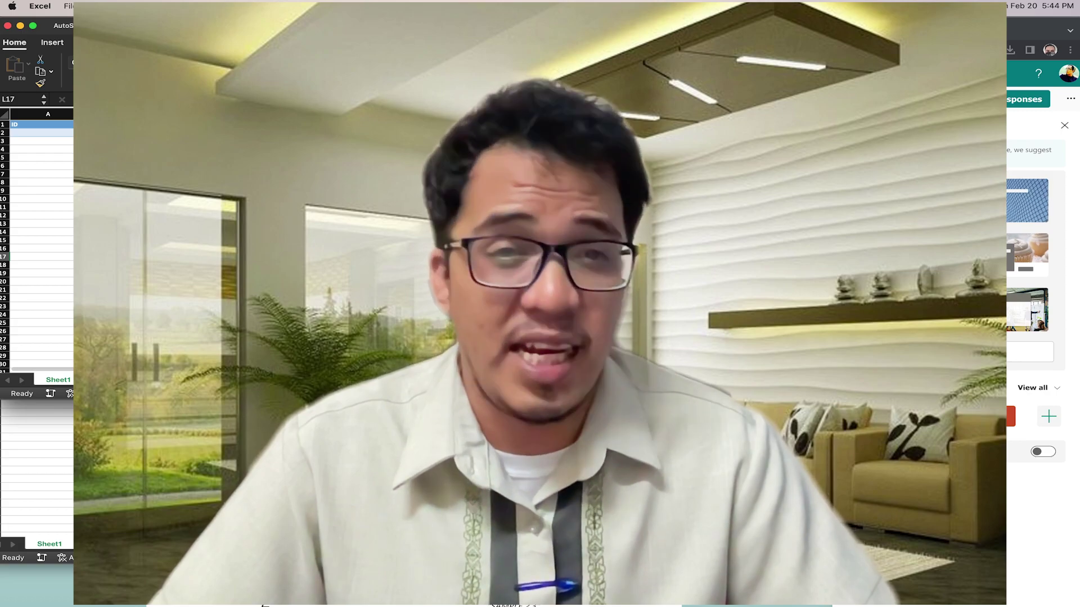
{"action": "key", "text": "super+grave"}
{"action": "key", "text": "super+grave"}
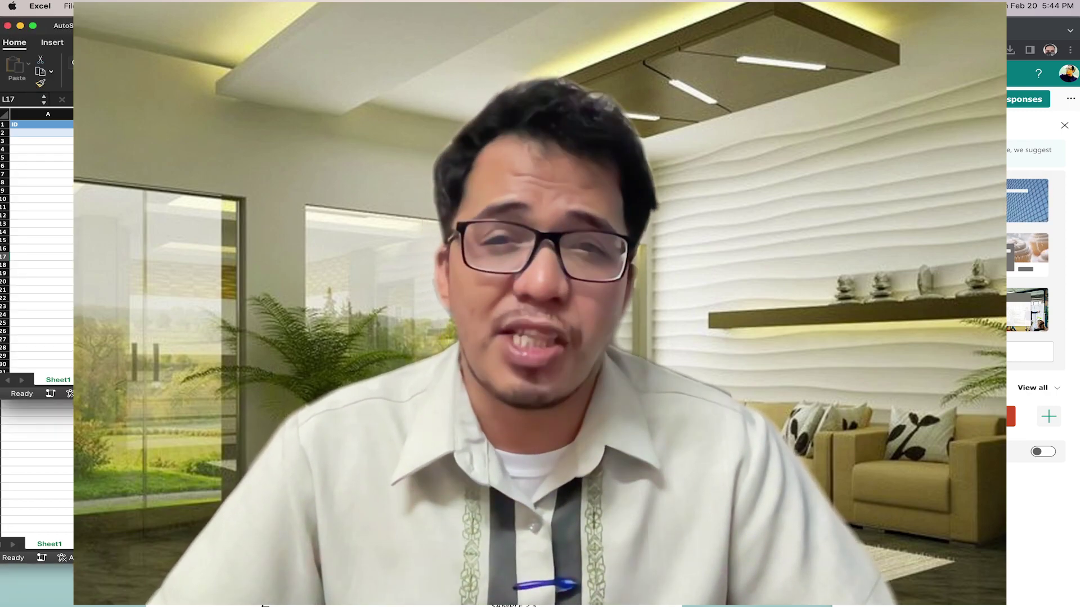
{"action": "key", "text": "super+grave"}
{"action": "key", "text": "super+w"}
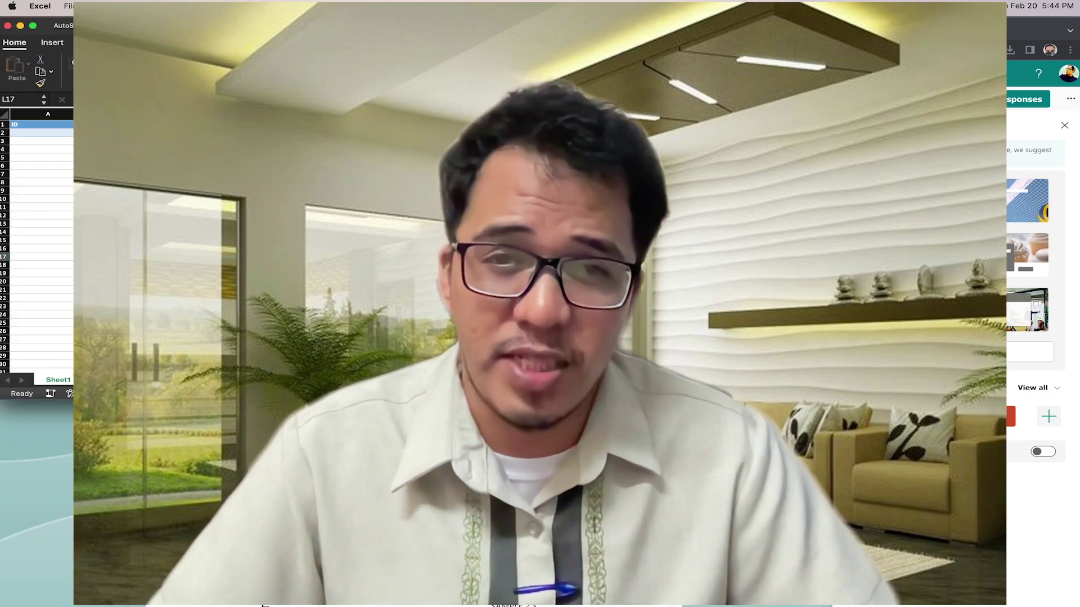
{"action": "key", "text": "super+w"}
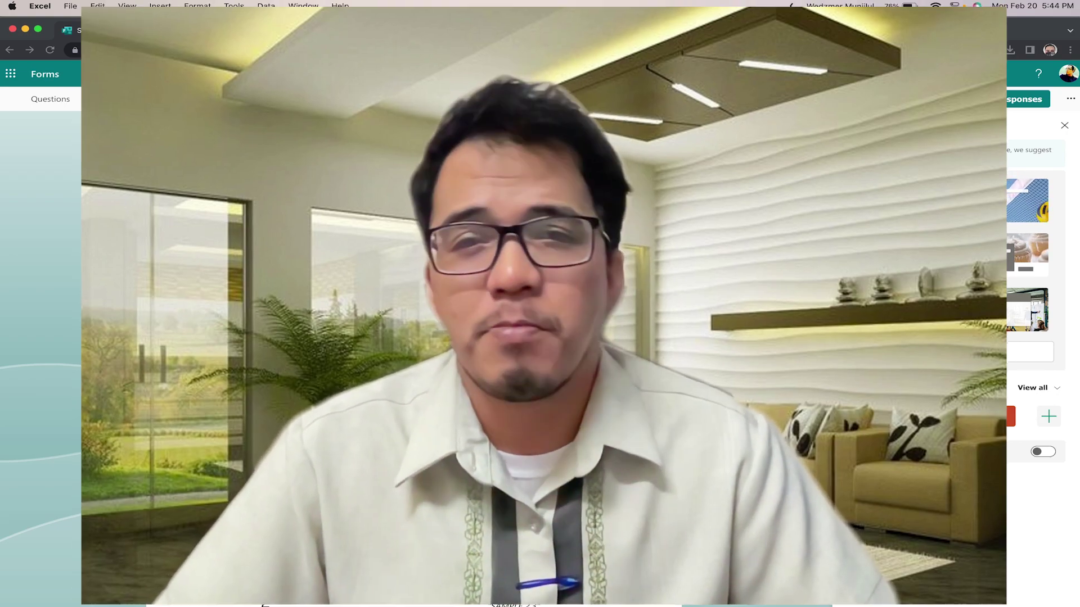
- Open OneDrive from the Microsoft 365 apps page
{"action": "left_click", "coordinate": [504, 125]}
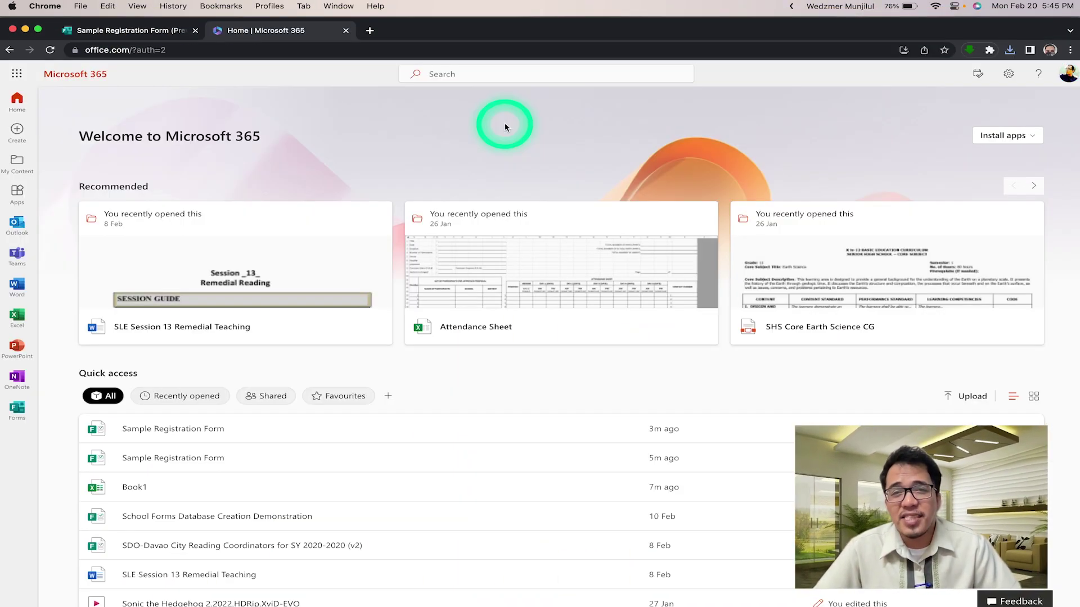
{"action": "left_click", "coordinate": [16, 192]}
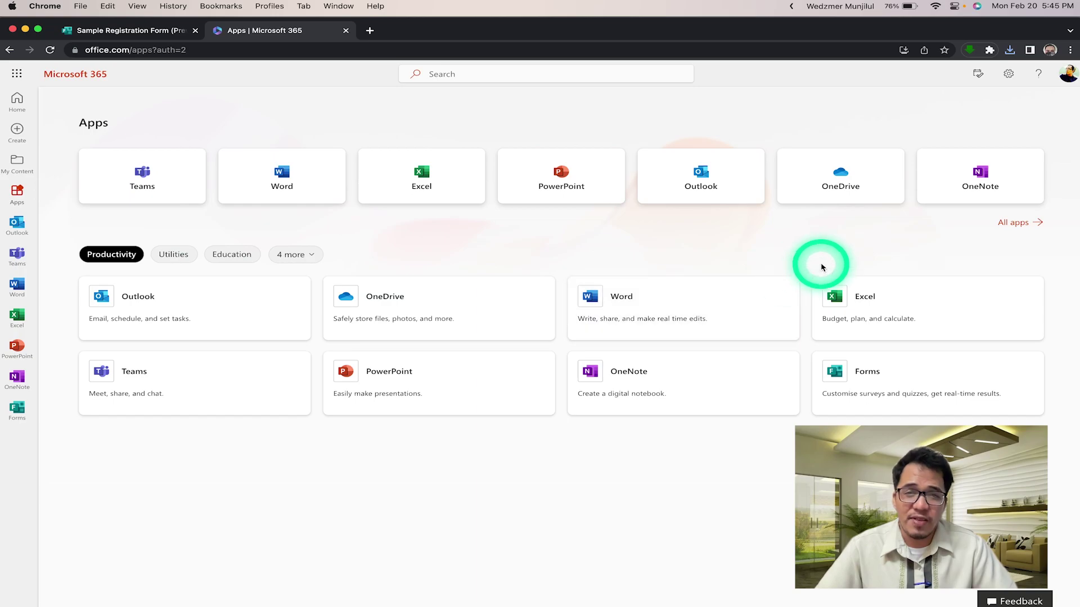
{"action": "left_click", "coordinate": [832, 190]}
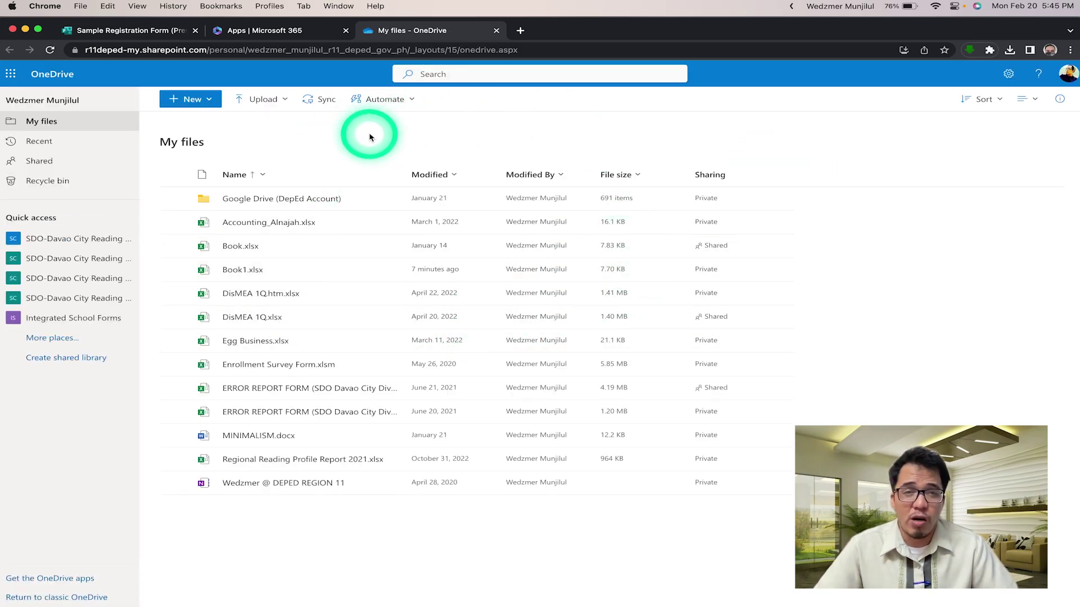
- Create a new Forms for Excel workbook in My files named Sample Registration Form
{"action": "left_click", "coordinate": [205, 100]}
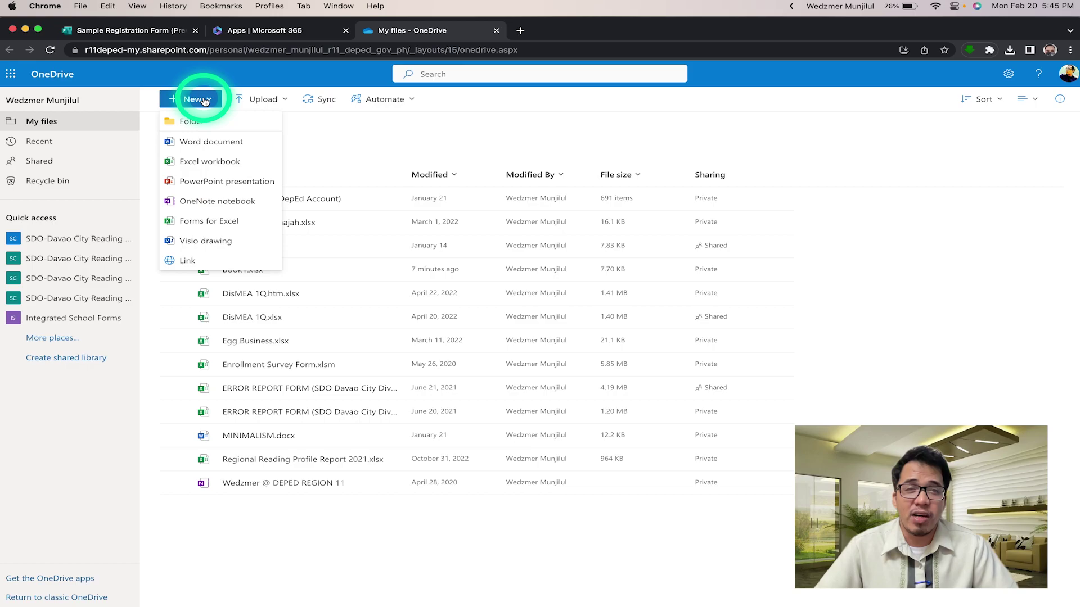
{"action": "left_click", "coordinate": [185, 224]}
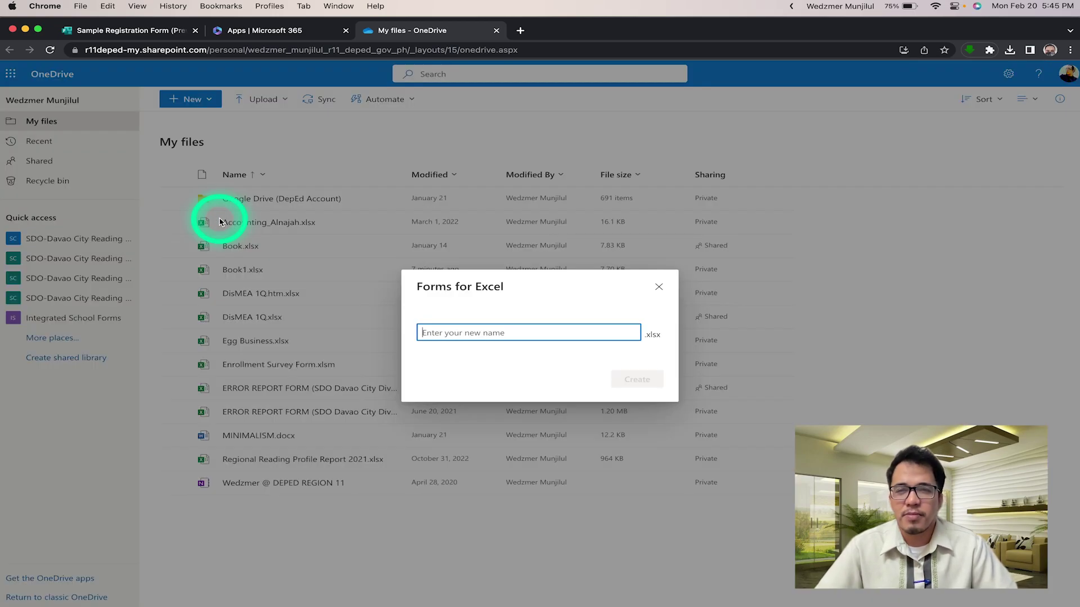
{"action": "left_click", "coordinate": [484, 326]}
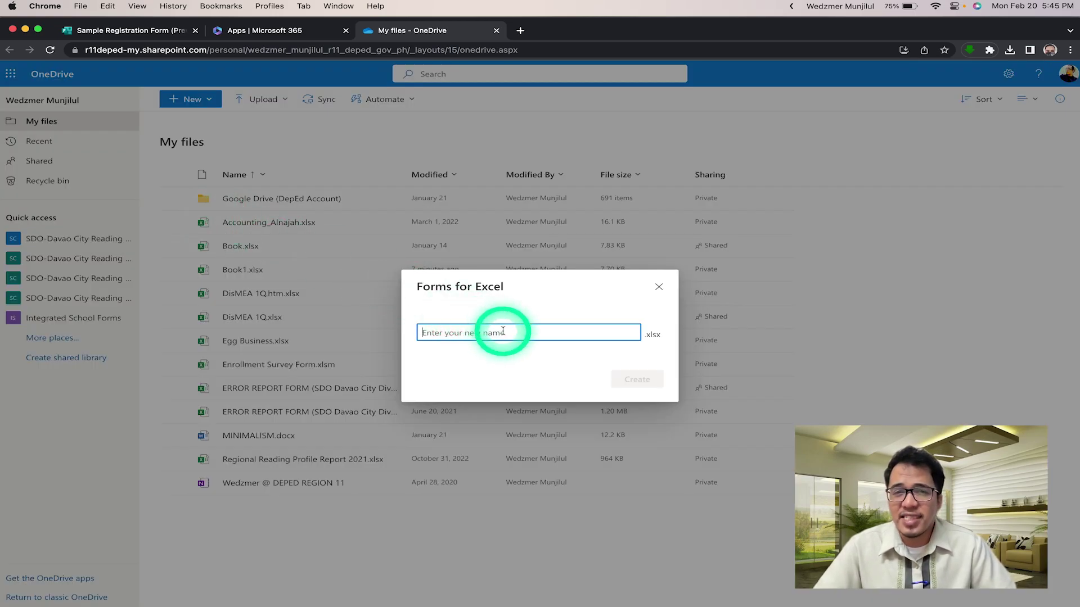
{"action": "type", "text": "Samp"}
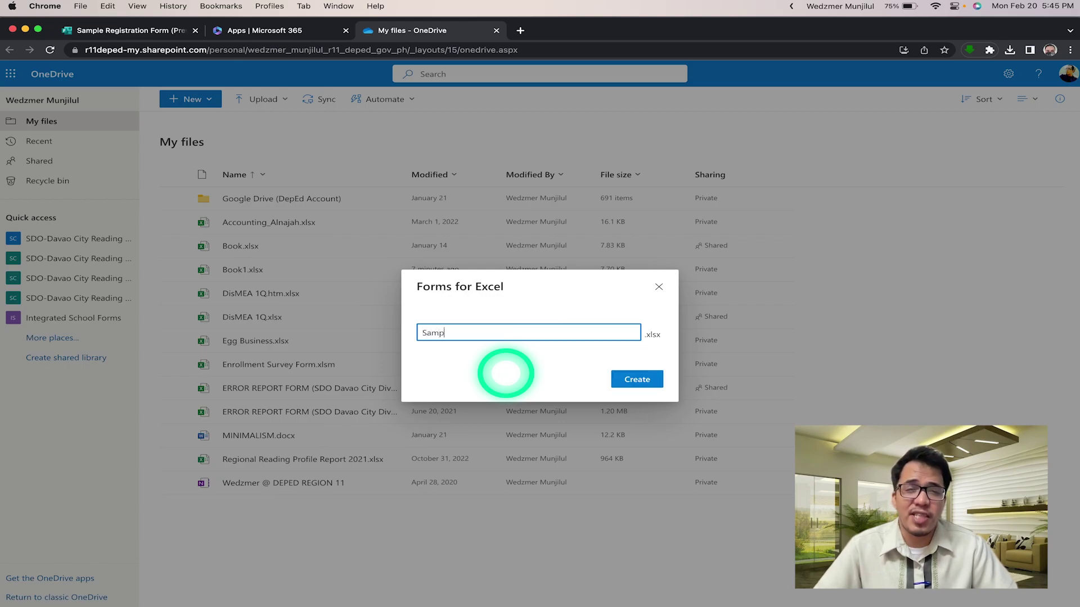
{"action": "type", "text": "le Free REgi"}
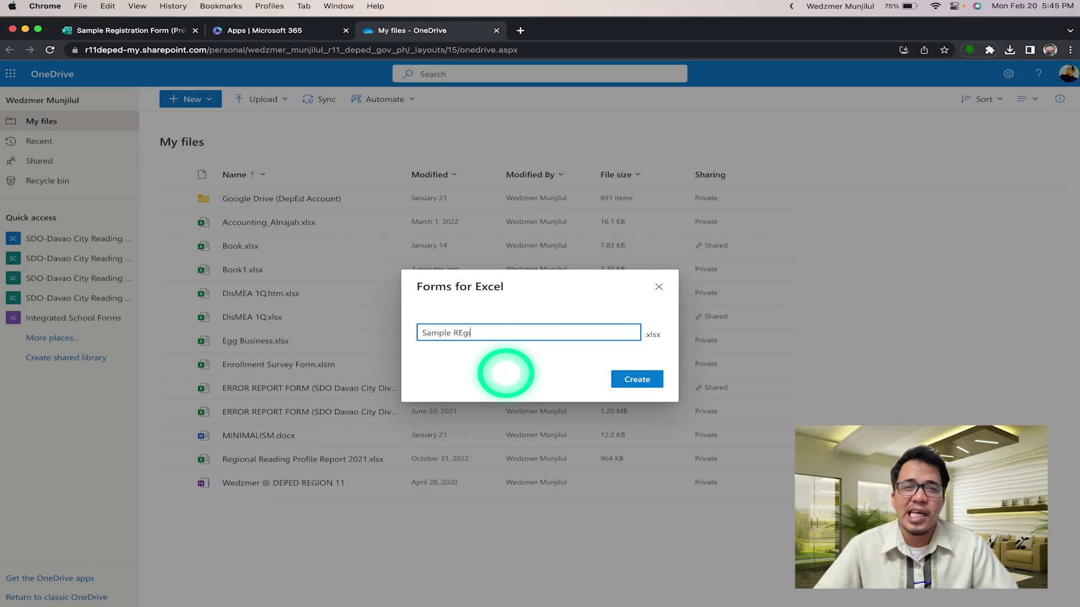
{"action": "type", "text": "stration Form"}
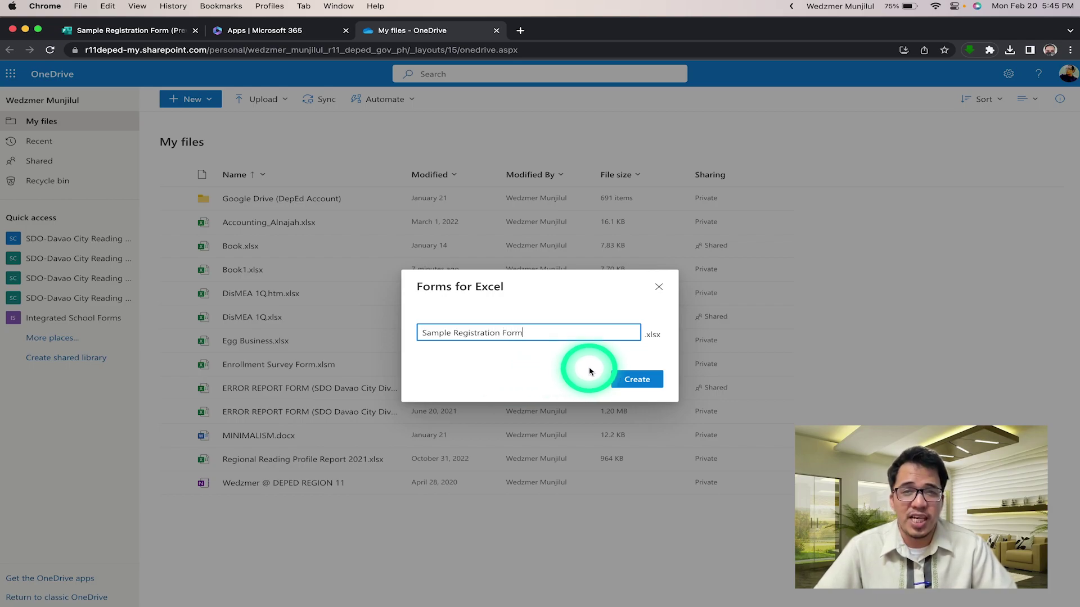
{"action": "left_click", "coordinate": [645, 385]}
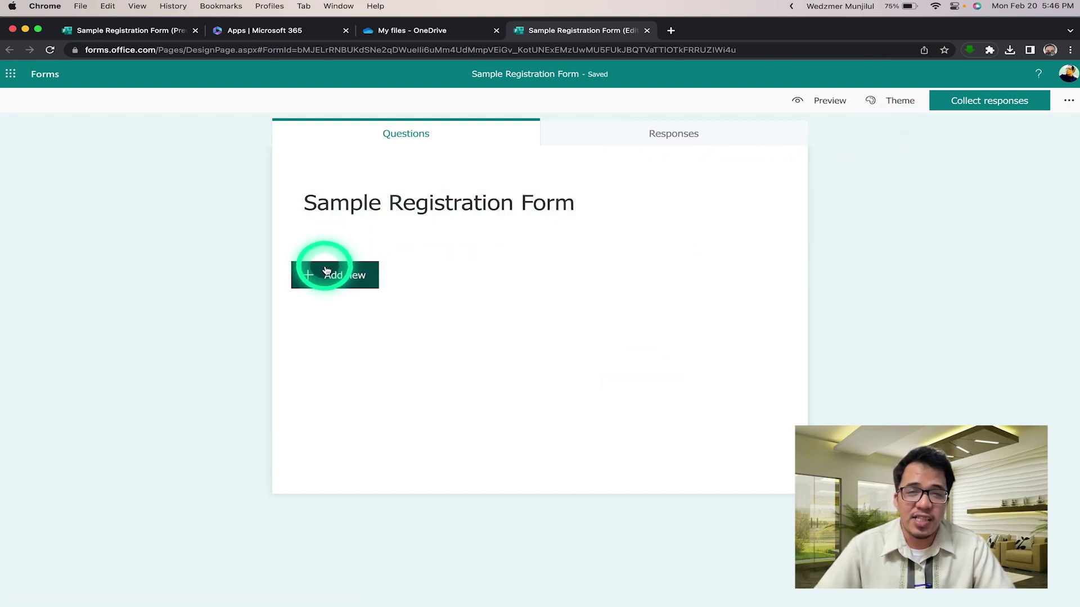
- Add a text question titled Last Name to the new form
{"action": "left_click", "coordinate": [659, 138]}
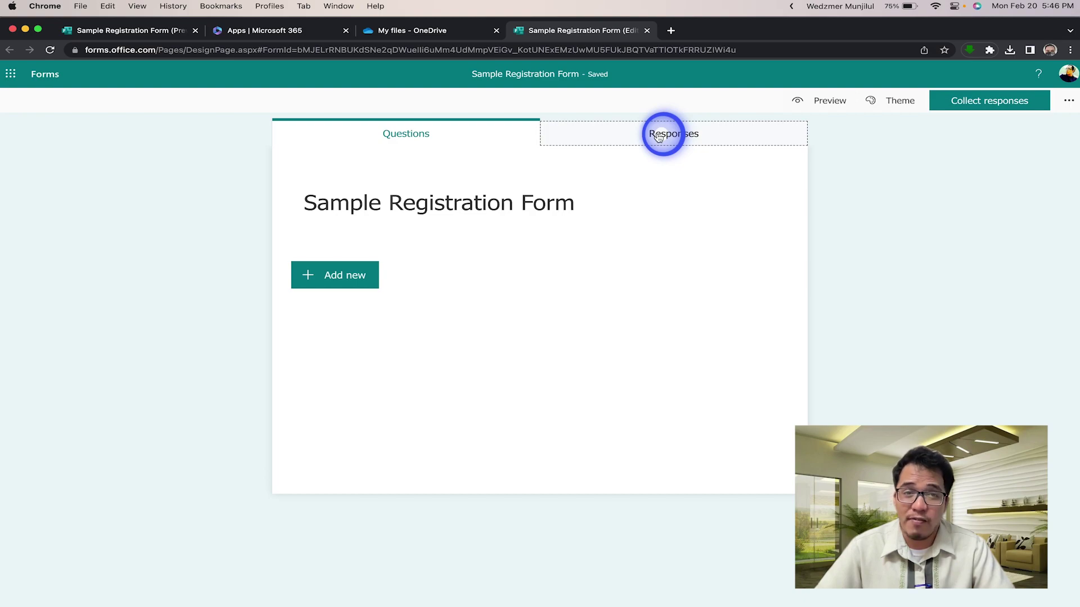
{"action": "left_click", "coordinate": [439, 132]}
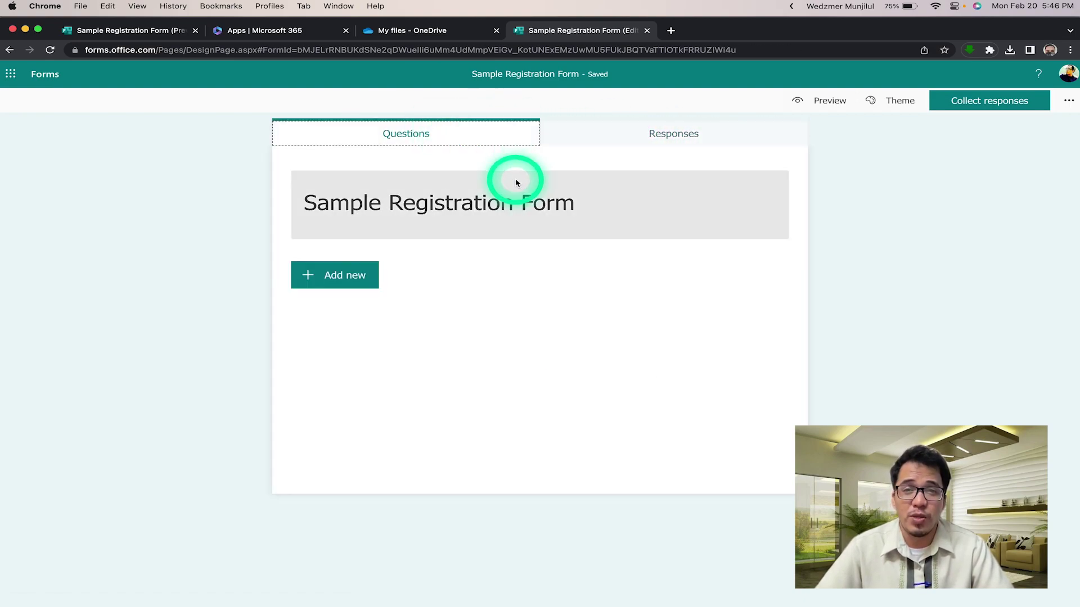
{"action": "left_click", "coordinate": [347, 277]}
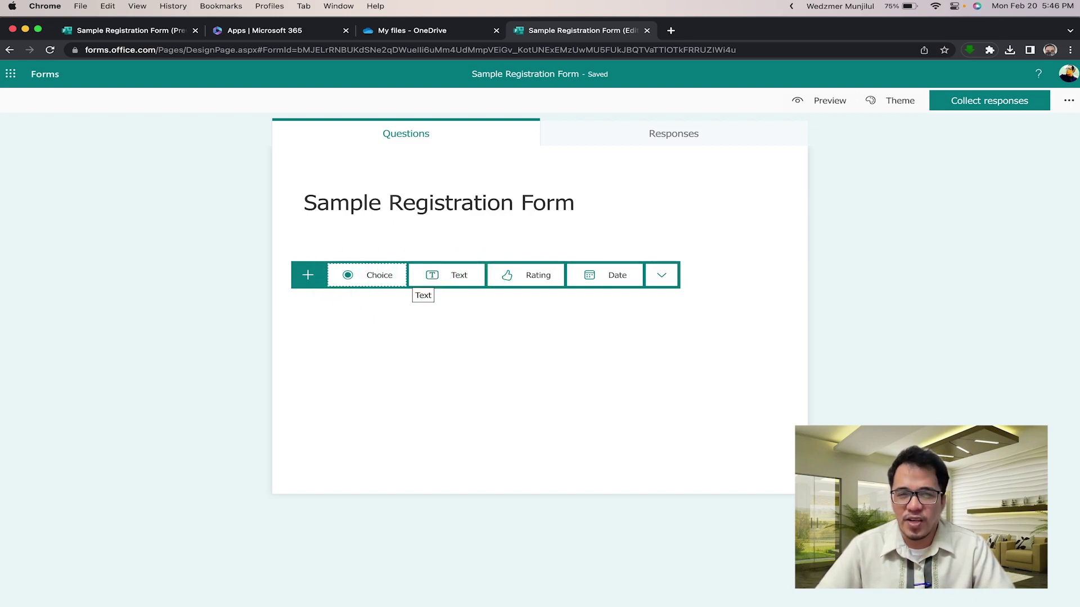
{"action": "left_click", "coordinate": [446, 275]}
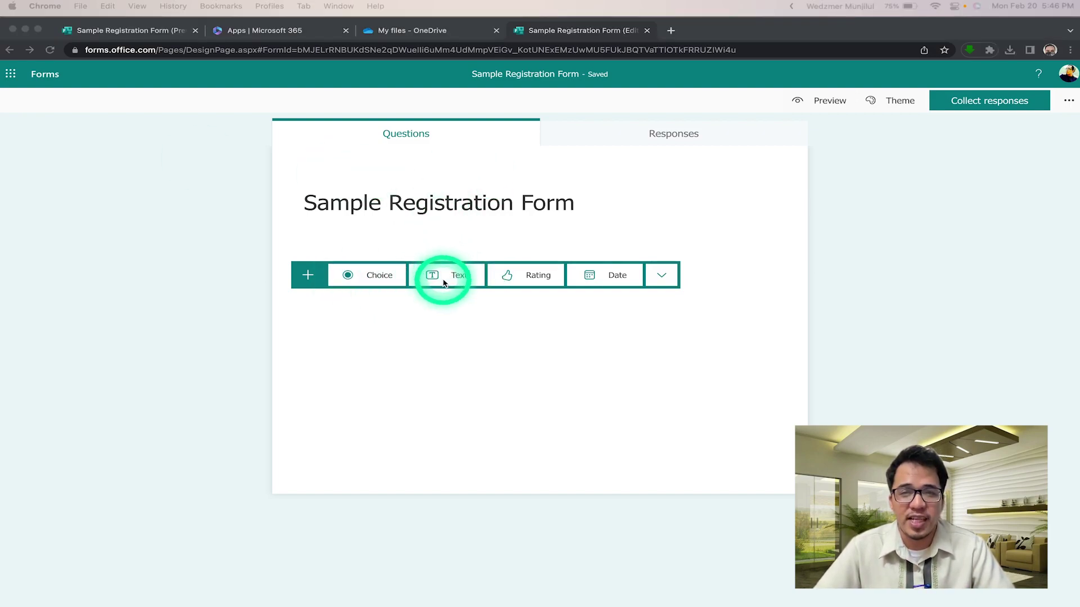
{"action": "left_click", "coordinate": [453, 275]}
{"action": "type", "text": "Last Name"}
- Add two more text questions below Last Name, titled First Name and Middle Name
{"action": "left_click", "coordinate": [351, 405]}
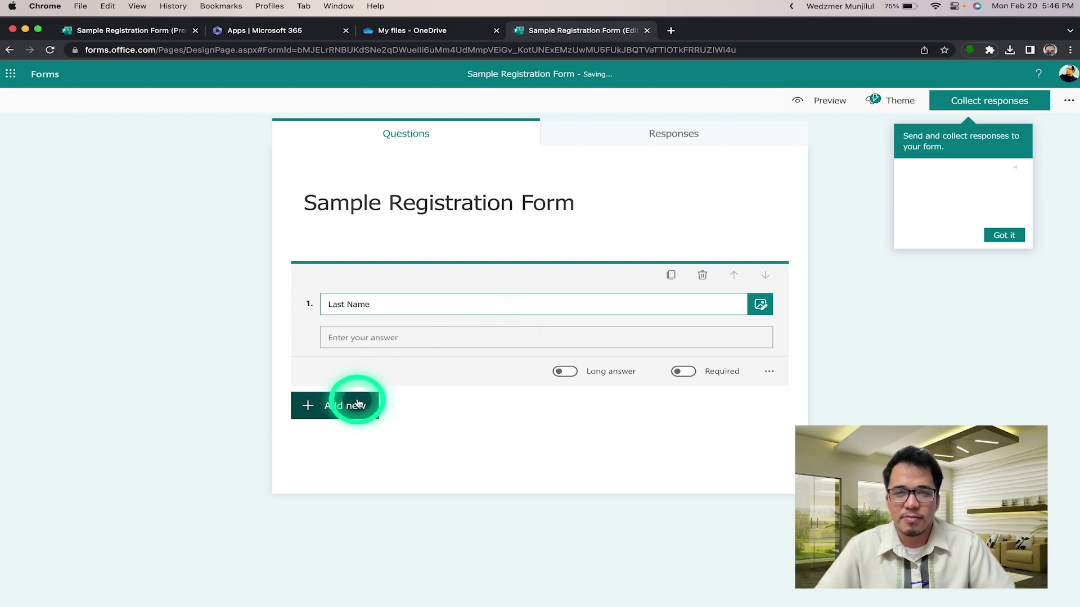
{"action": "left_click", "coordinate": [452, 405]}
{"action": "type", "text": "First Name"}
{"action": "left_click", "coordinate": [338, 489]}
{"action": "left_click", "coordinate": [448, 491]}
{"action": "type", "text": "Middle Name"}
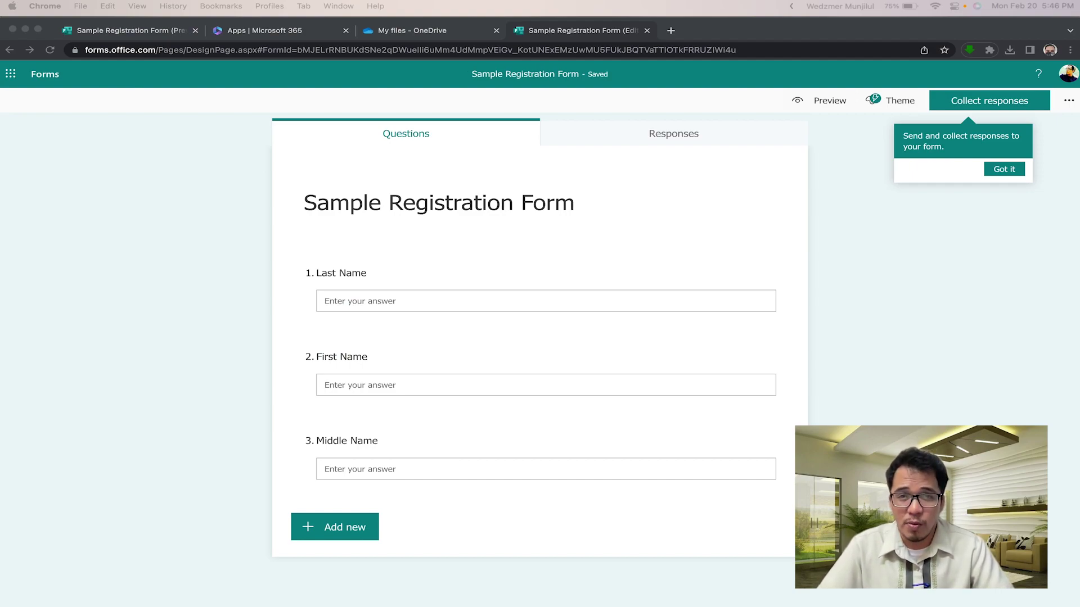
- Dismiss the tip about collecting responses and apply the office meeting photo style to the form
{"action": "left_click", "coordinate": [460, 337]}
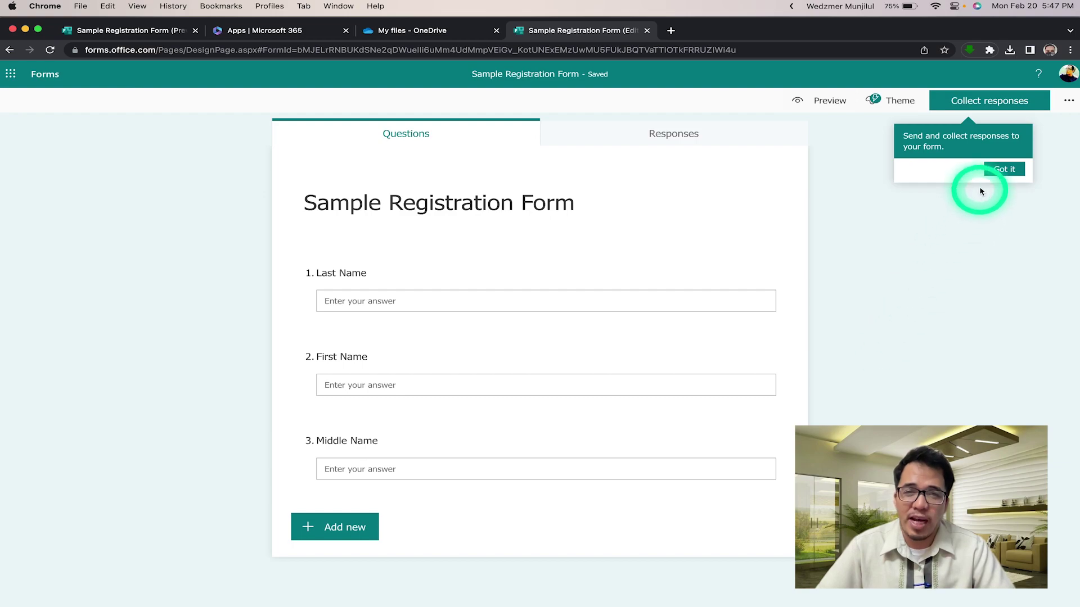
{"action": "left_click", "coordinate": [1005, 169]}
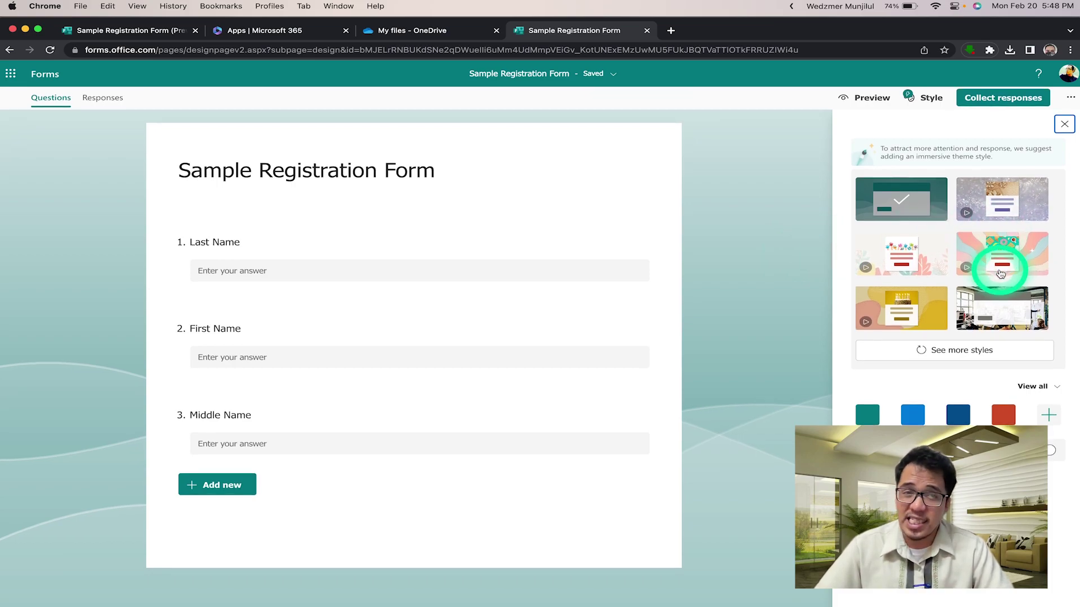
{"action": "left_click", "coordinate": [1002, 311]}
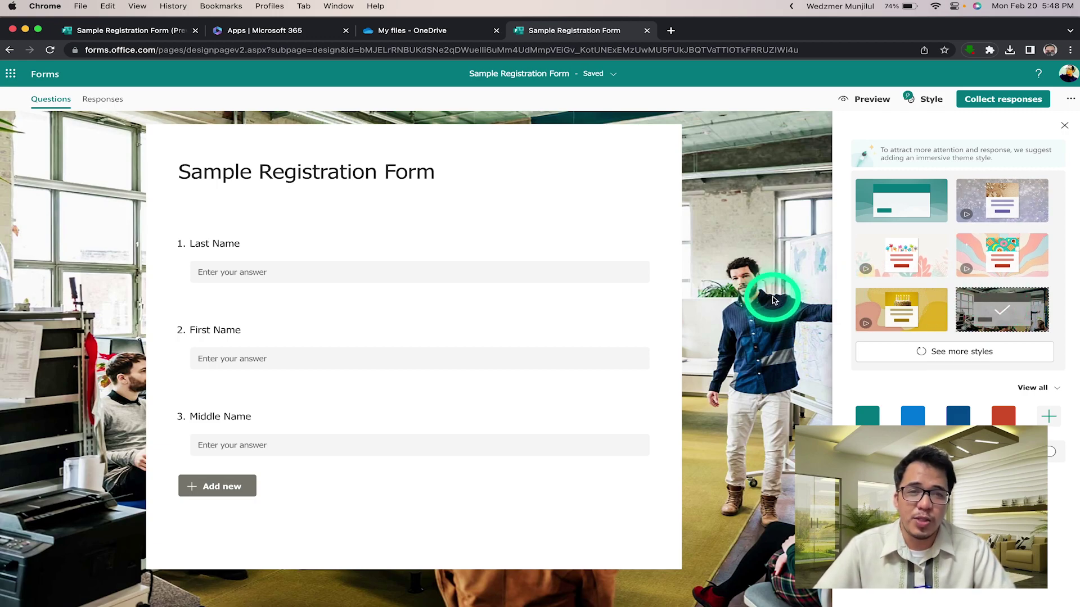
- Preview the form and submit a test response with a sample last name, first name and middle name
{"action": "left_click", "coordinate": [864, 99]}
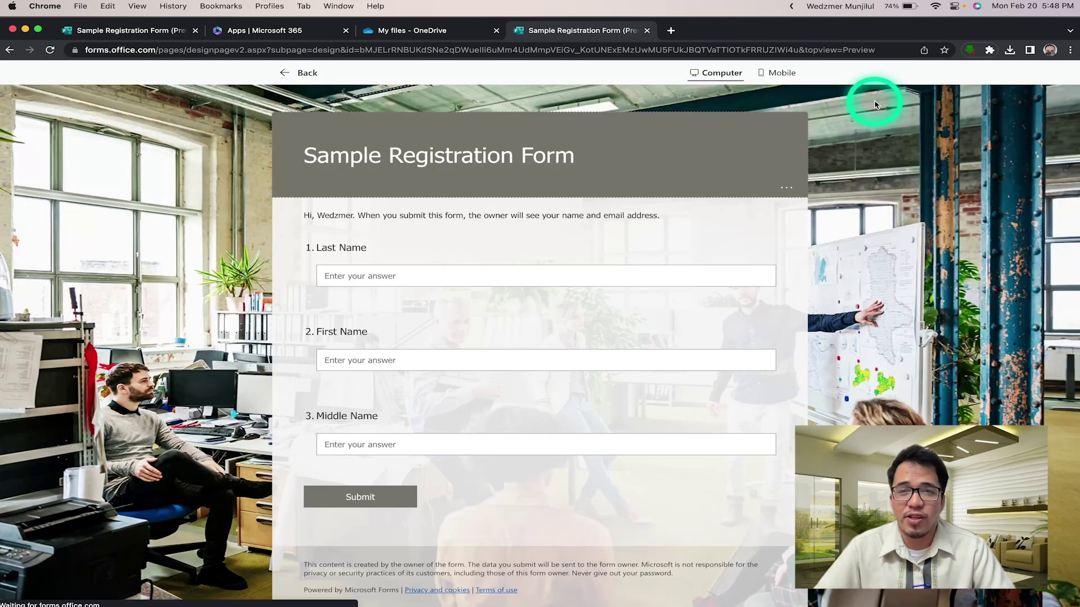
{"action": "left_click", "coordinate": [371, 280]}
{"action": "type", "text": "Dela Cruz"}
{"action": "key", "text": "Tab"}
{"action": "type", "text": "Jo"}
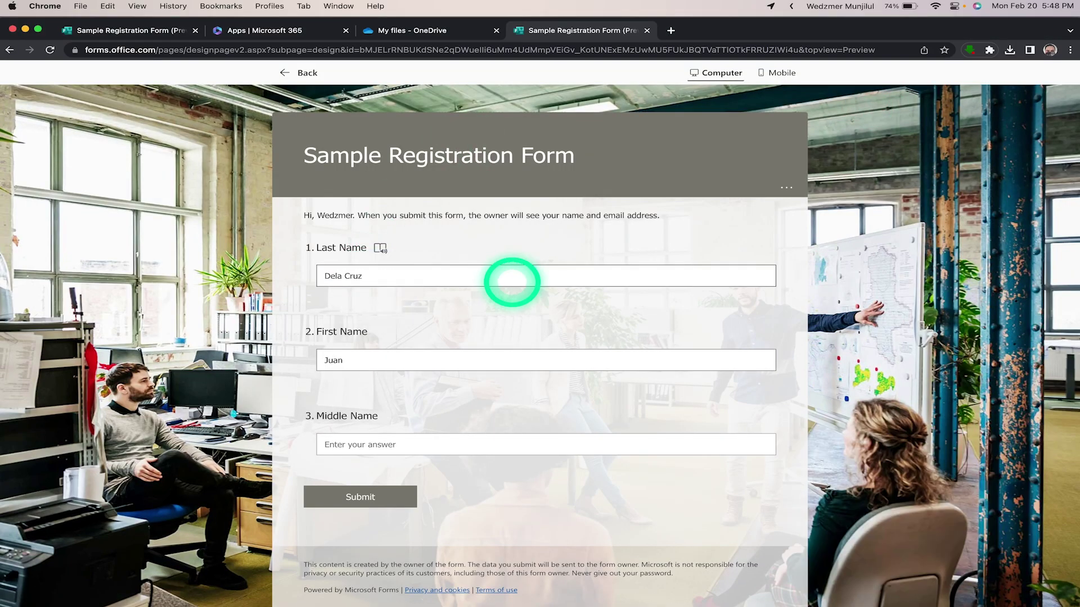
{"action": "left_click", "coordinate": [361, 439]}
{"action": "type", "text": "Santiago"}
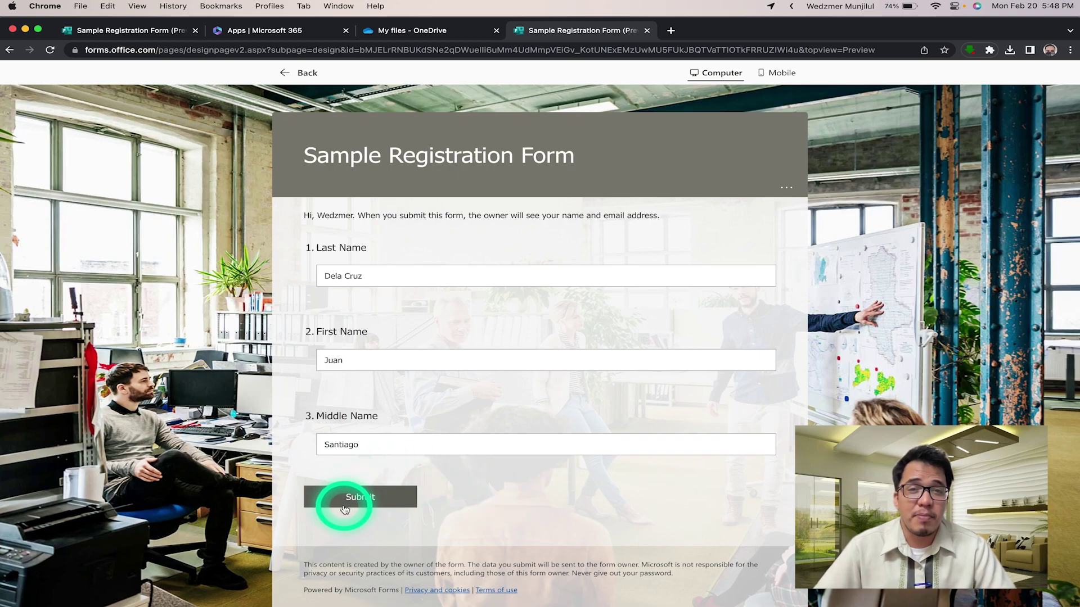
{"action": "left_click", "coordinate": [367, 502]}
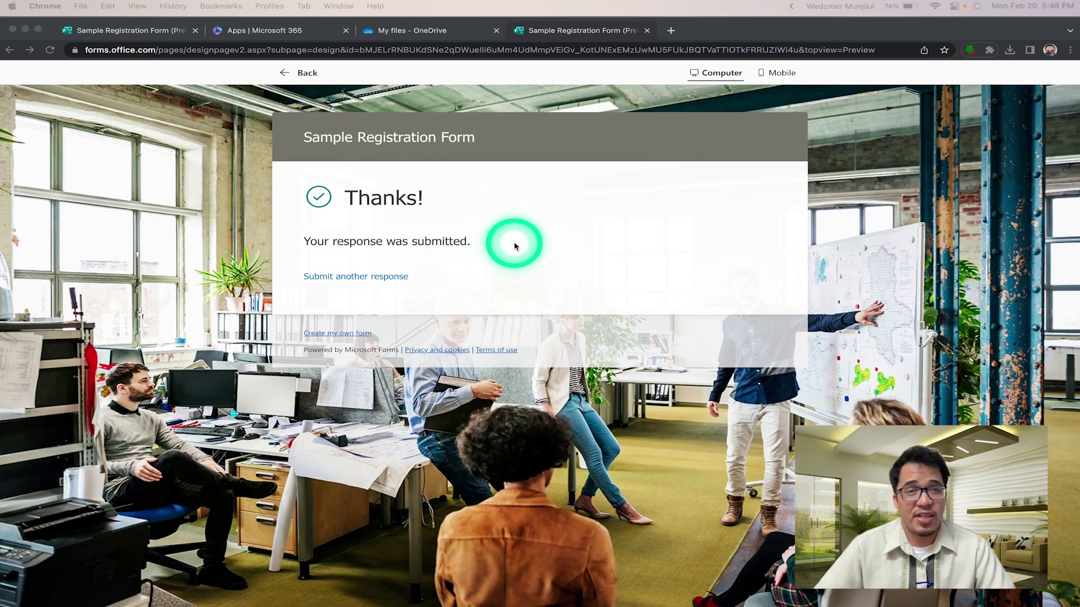
{"action": "left_click", "coordinate": [550, 339]}
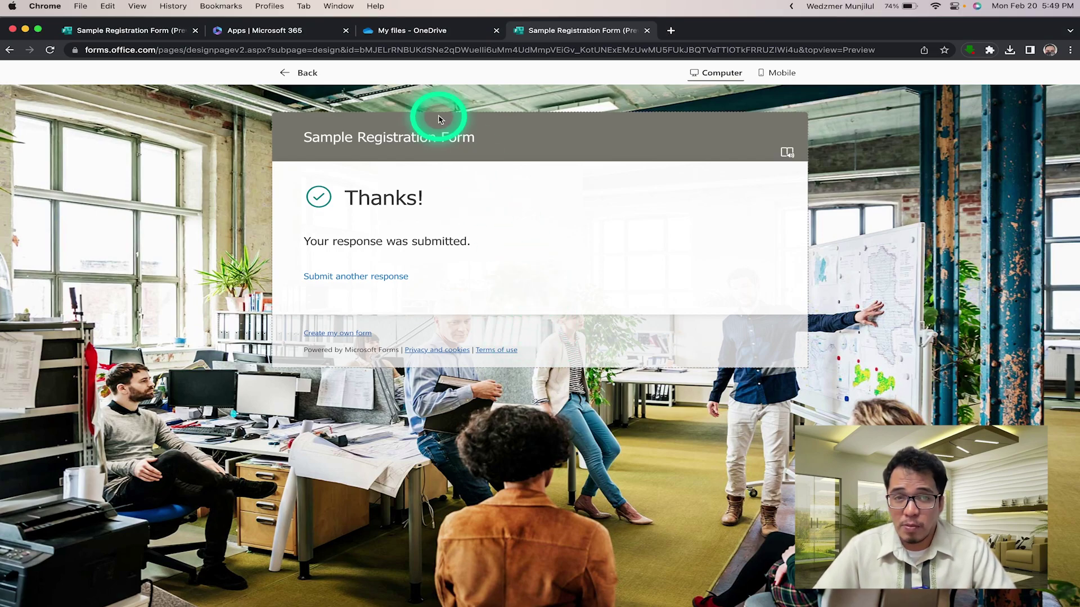
- Return to the form editor, review the submitted answers to each question, and open the responses in Excel
{"action": "left_click", "coordinate": [300, 72]}
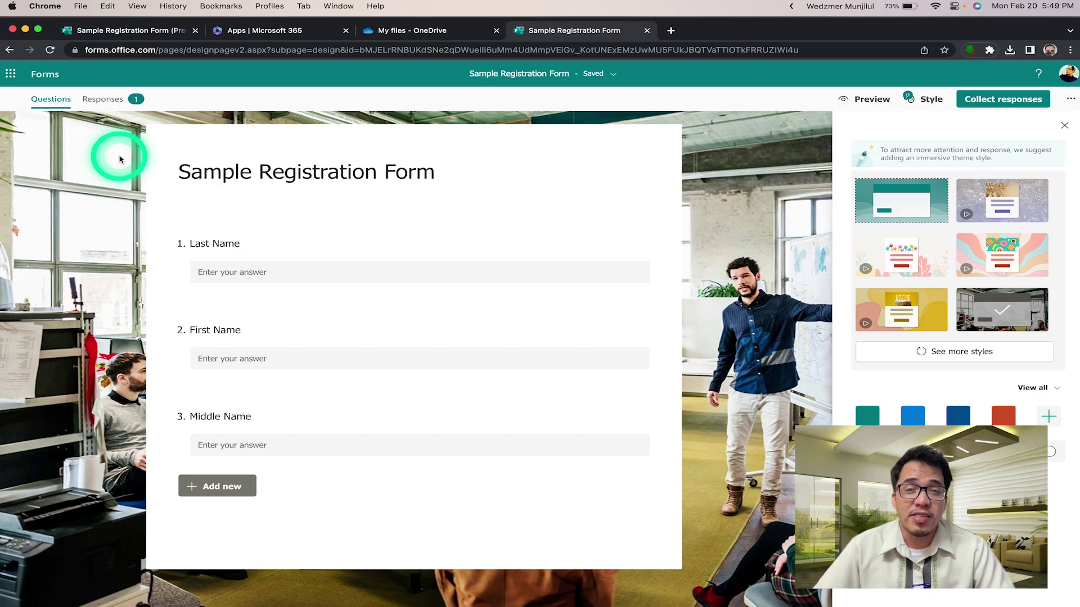
{"action": "left_click", "coordinate": [130, 101]}
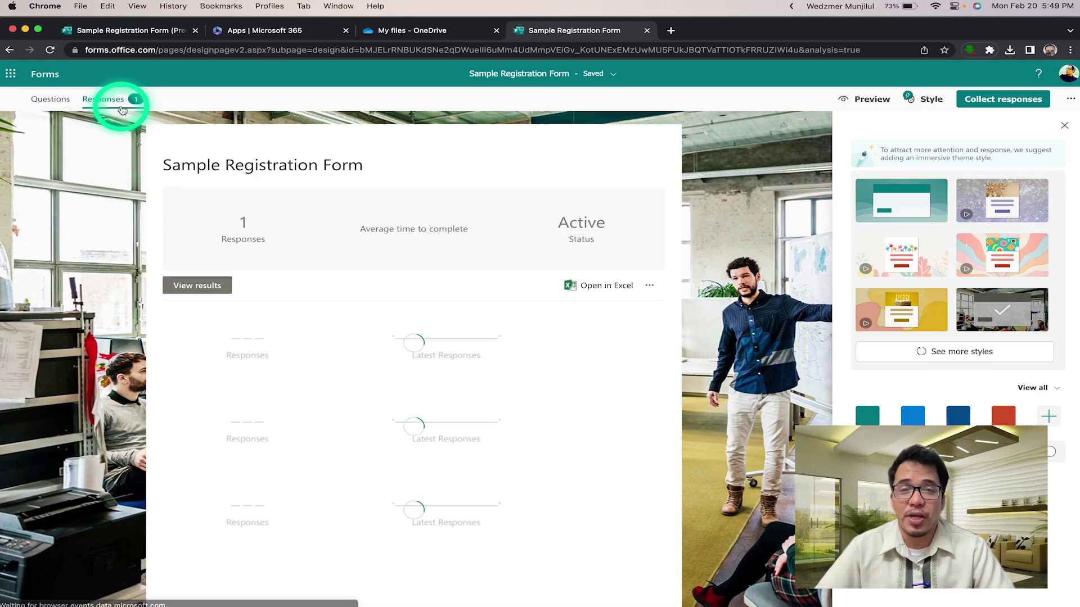
{"action": "scroll", "coordinate": [426, 349], "scroll_direction": "down", "scroll_amount": 2}
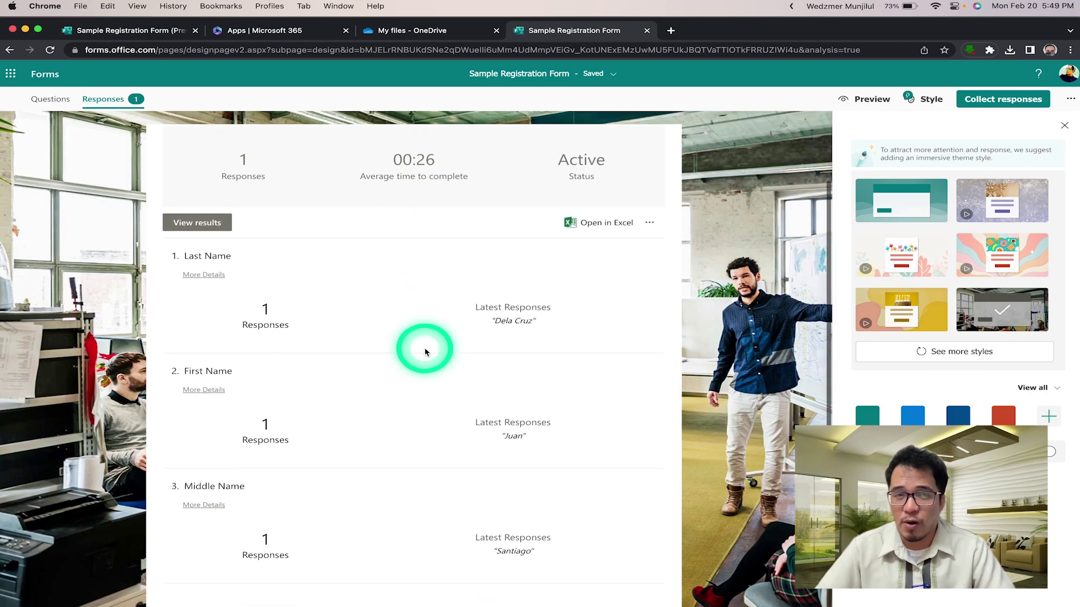
{"action": "scroll", "coordinate": [425, 353], "scroll_direction": "up", "scroll_amount": 2}
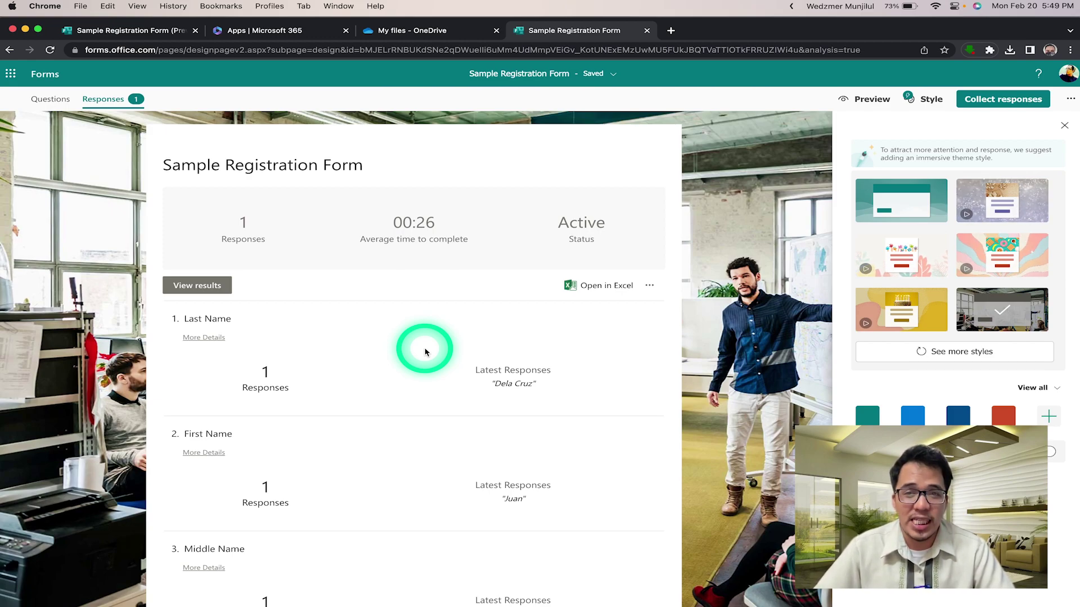
{"action": "left_click", "coordinate": [604, 289]}
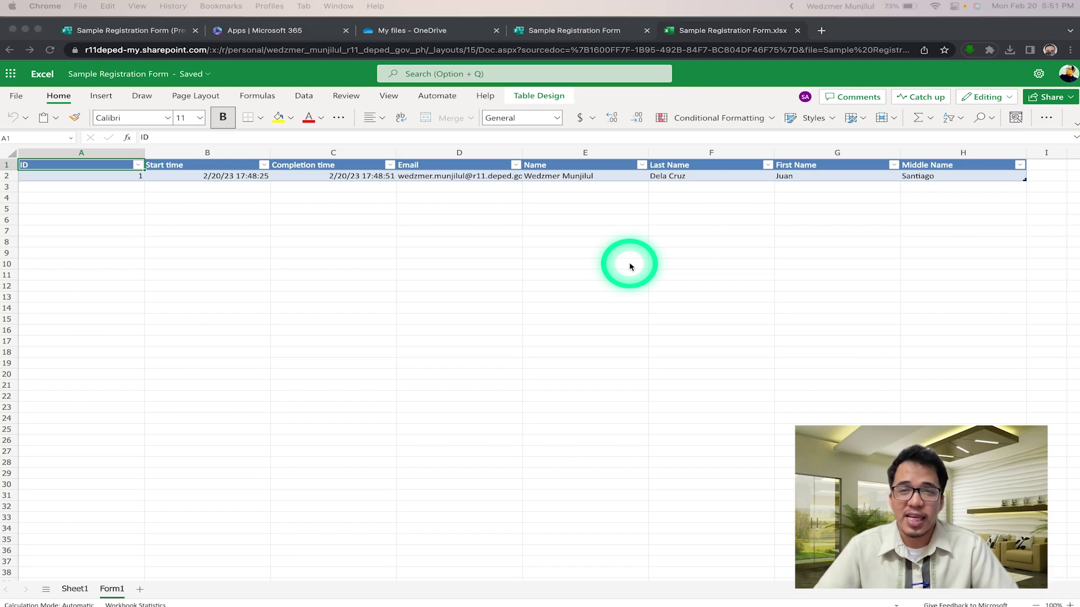
- Preview the form again and submit a second test response with a different sample person's last, first and middle name
{"action": "left_click", "coordinate": [578, 33]}
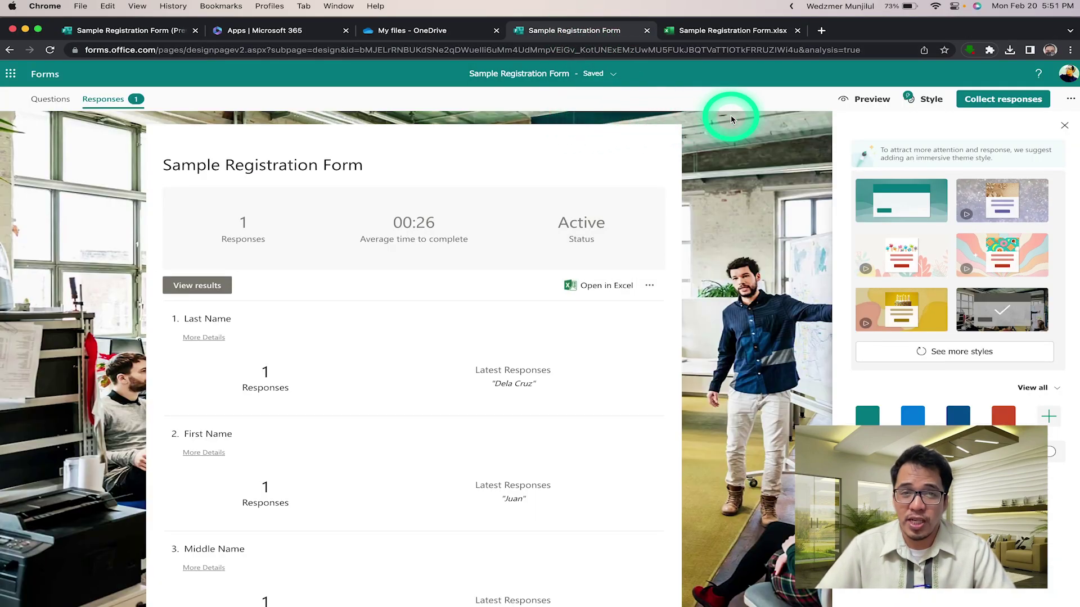
{"action": "left_click", "coordinate": [866, 103]}
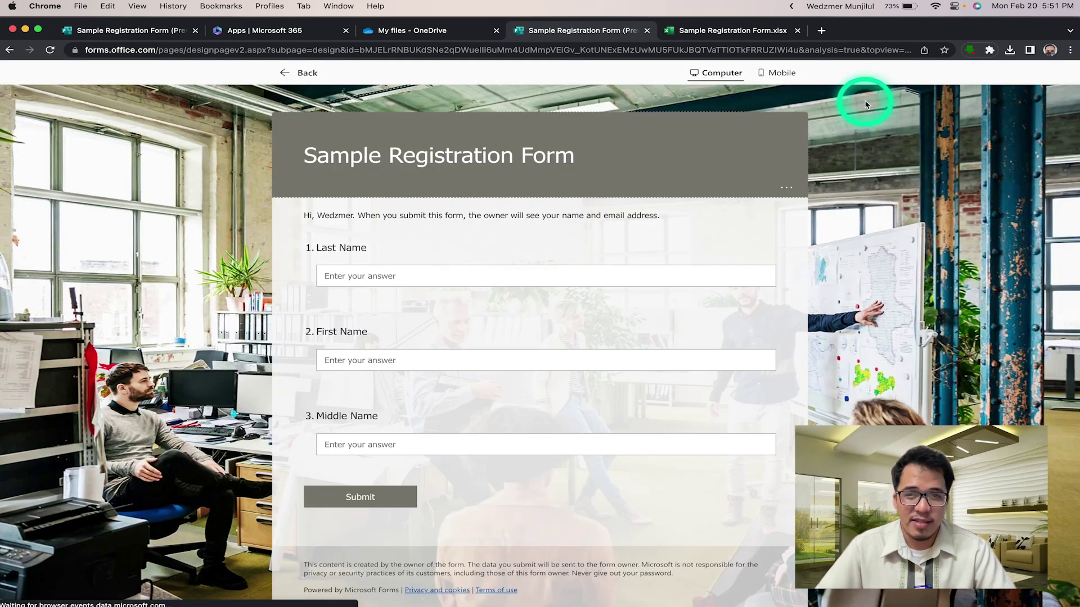
{"action": "left_click", "coordinate": [406, 275]}
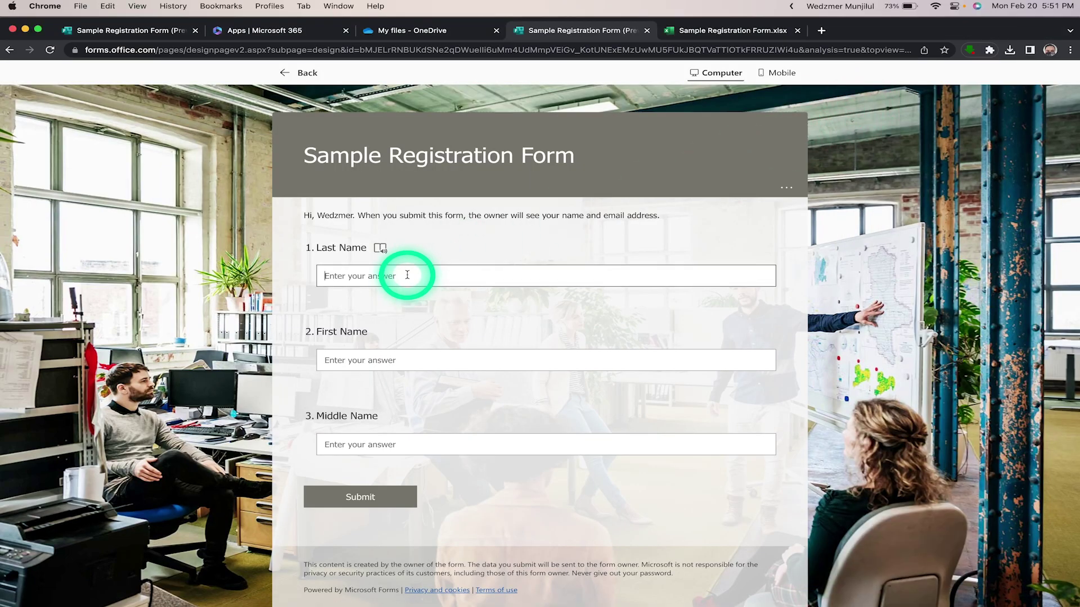
{"action": "type", "text": "Delos Reyes"}
{"action": "left_click", "coordinate": [421, 358]}
{"action": "type", "text": "Armando"}
{"action": "left_click", "coordinate": [540, 448]}
{"action": "type", "text": "Lopoe"}
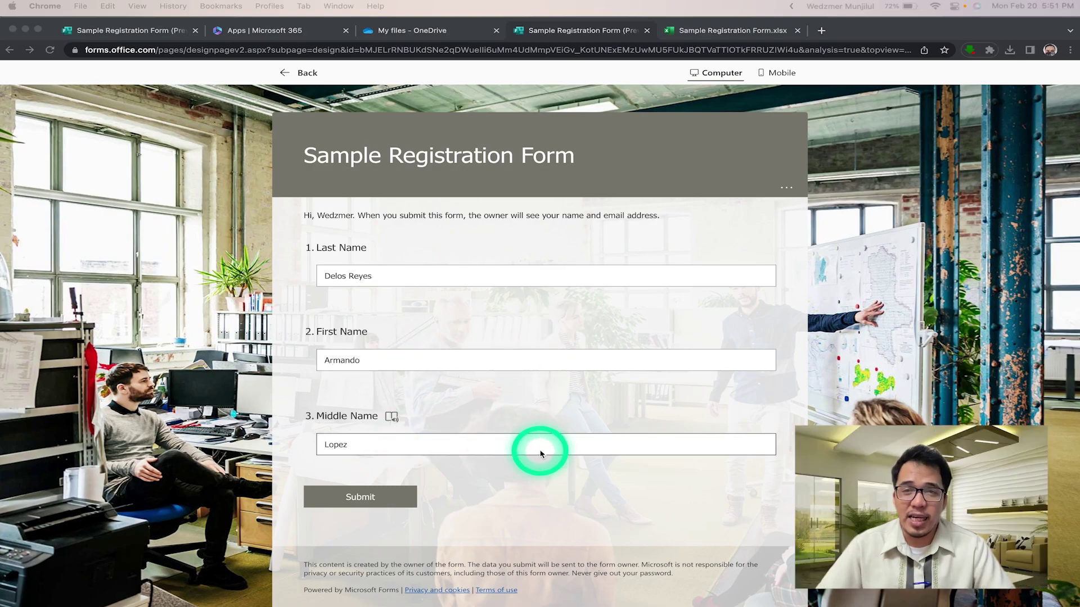
{"action": "left_click", "coordinate": [379, 494]}
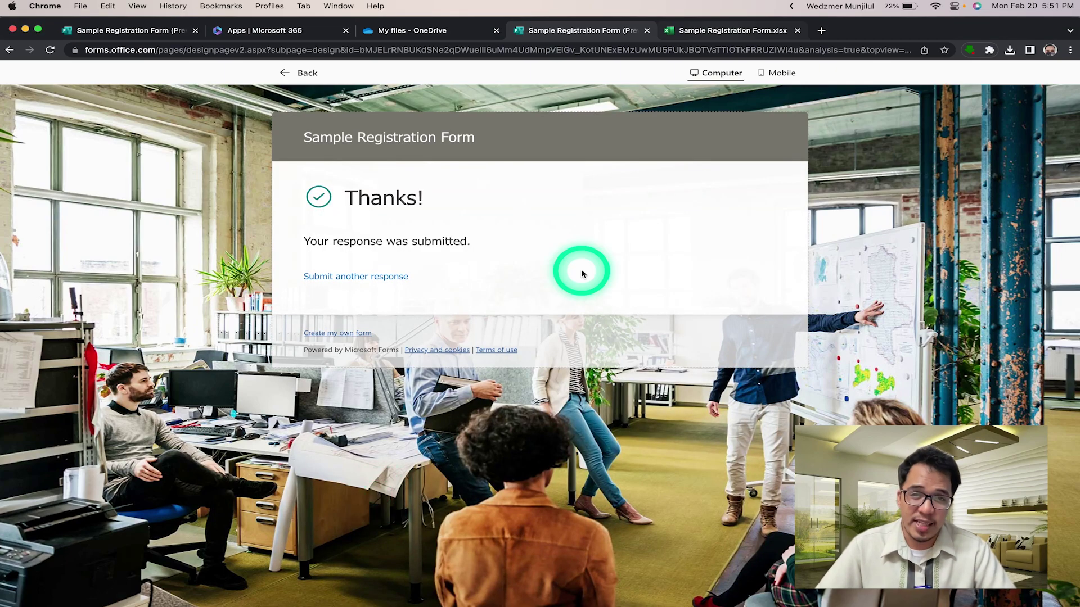
- Check the linked workbook for the new response, and open Sample Registration Form.xlsx from My files in OneDrive
{"action": "left_click", "coordinate": [732, 37]}
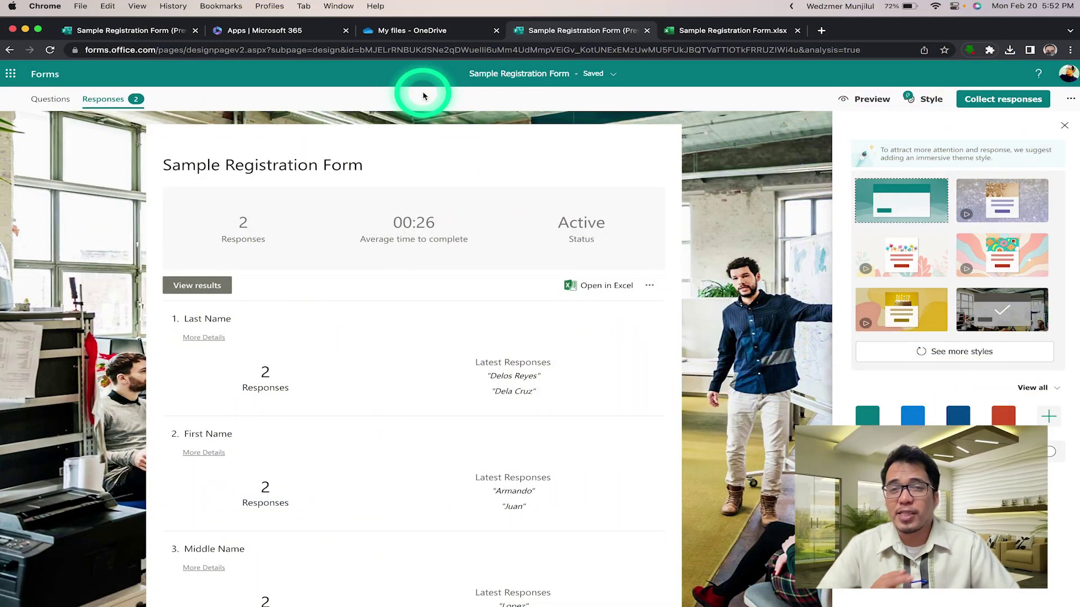
{"action": "left_click", "coordinate": [433, 31]}
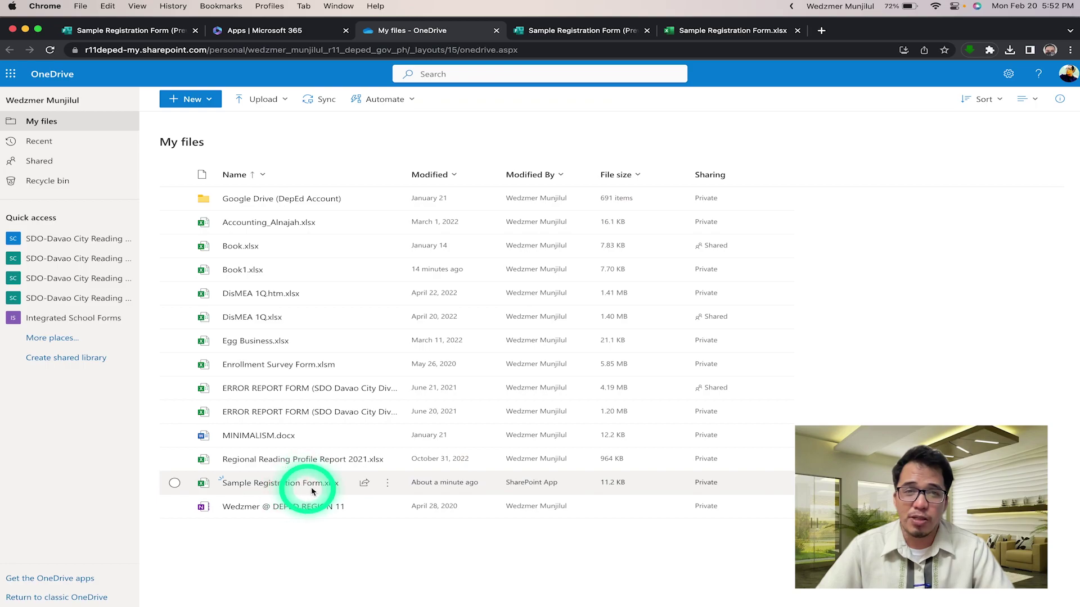
{"action": "mouse_move", "coordinate": [325, 484]}
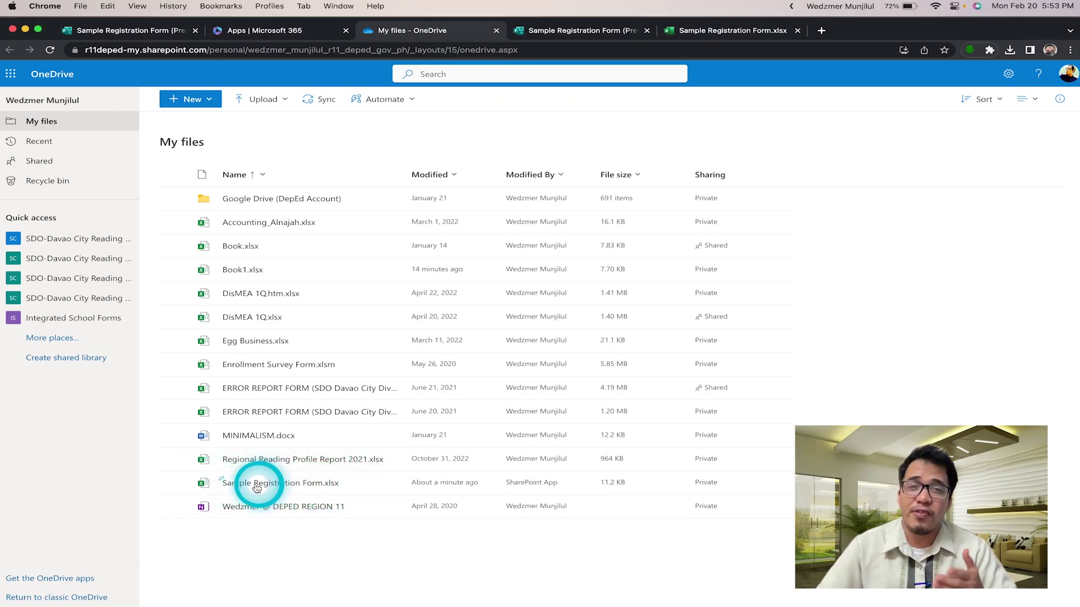
{"action": "left_click", "coordinate": [302, 484]}
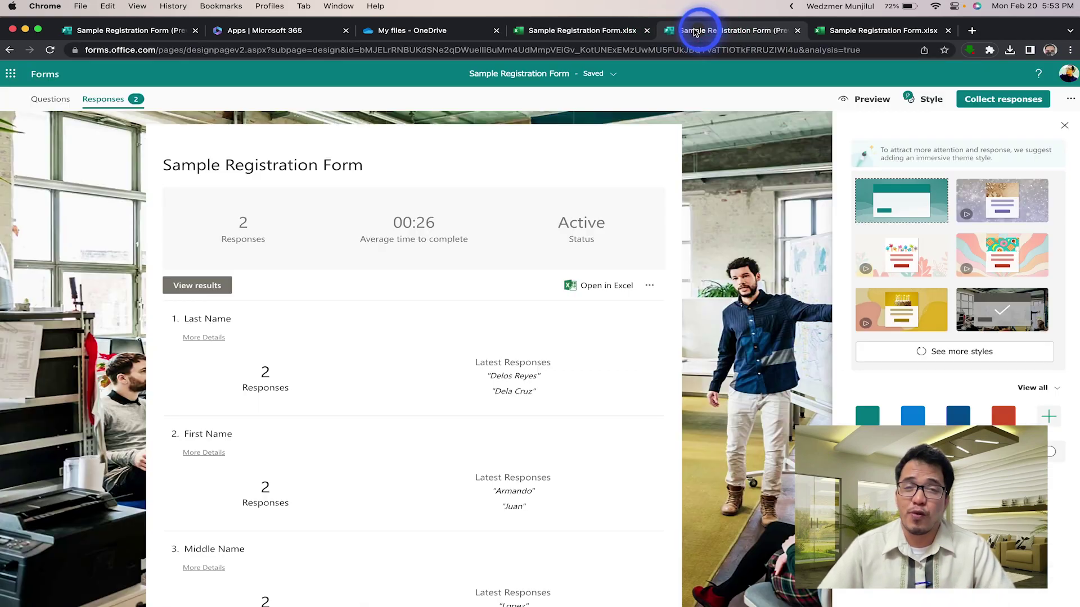
- Go back to the form's questions and copy its response link with Shorten URL enabled
{"action": "left_click", "coordinate": [694, 31]}
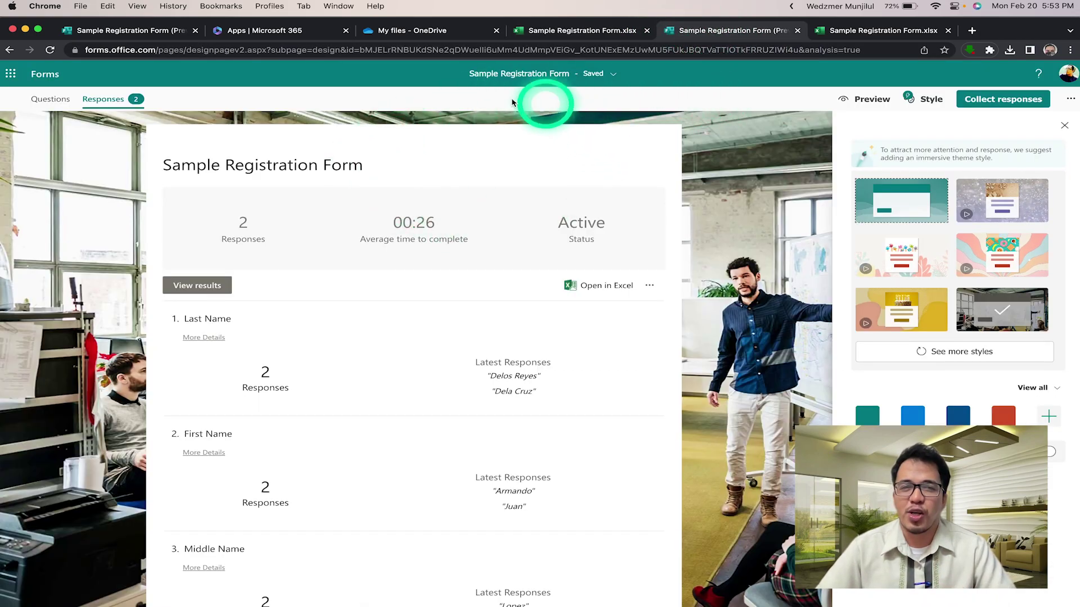
{"action": "left_click", "coordinate": [50, 100]}
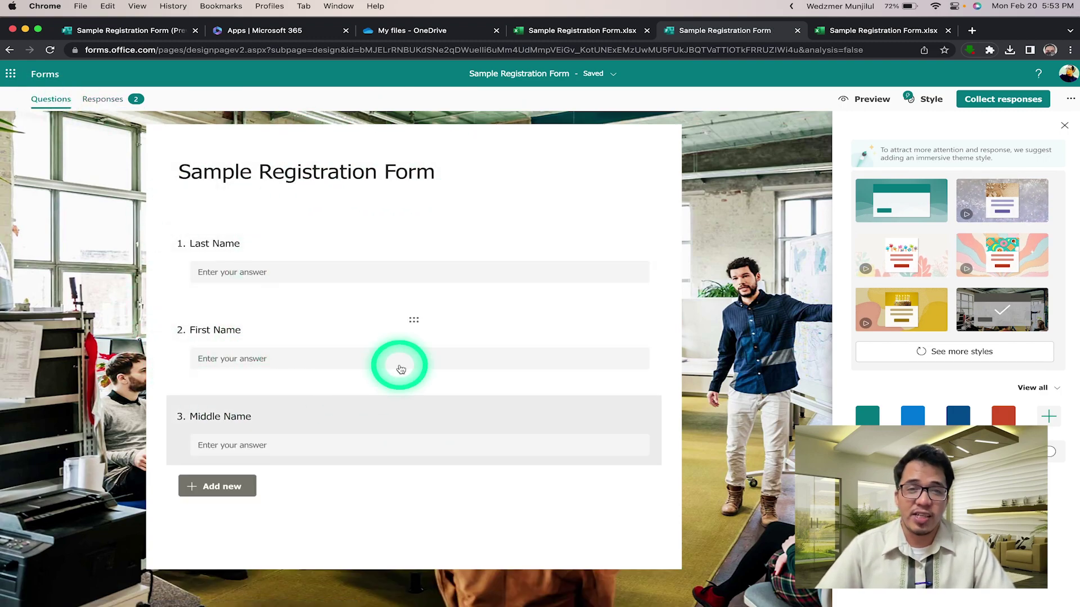
{"action": "left_click", "coordinate": [979, 99]}
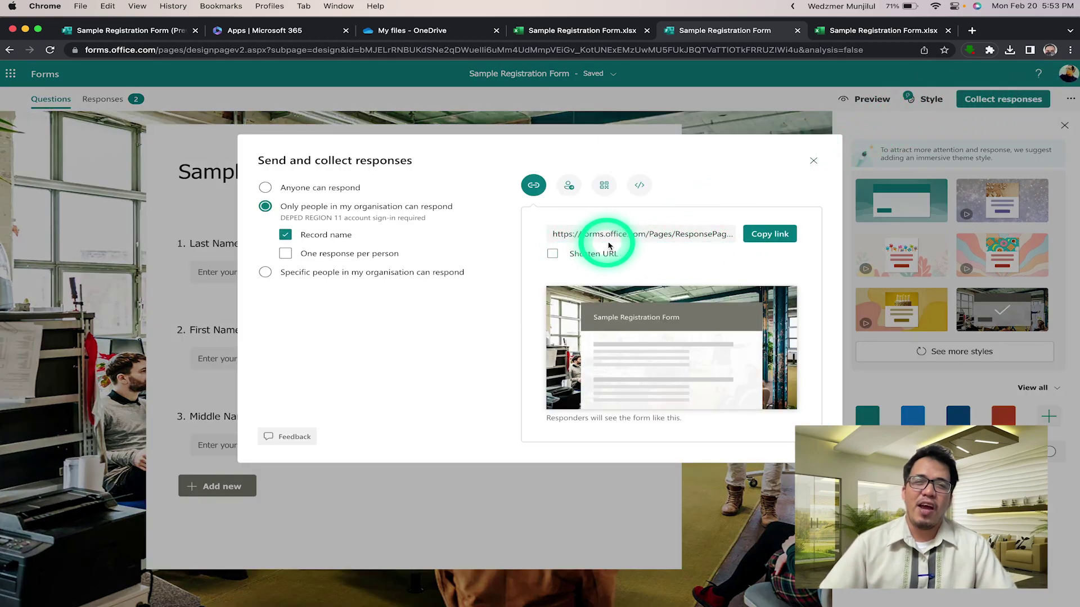
{"action": "left_click", "coordinate": [755, 235]}
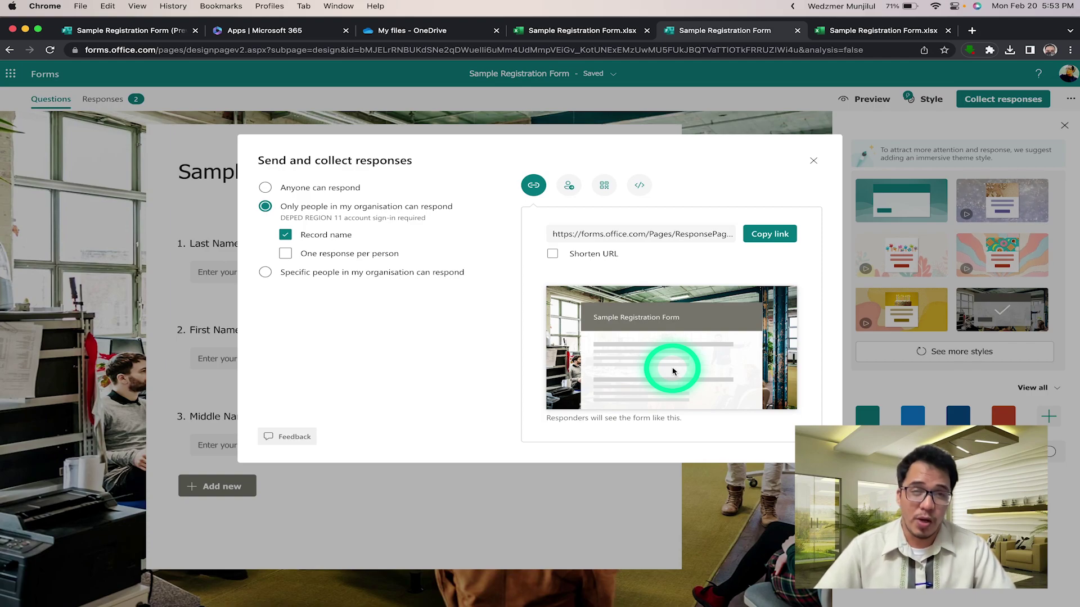
{"action": "left_click", "coordinate": [552, 254]}
{"action": "left_click", "coordinate": [756, 235]}
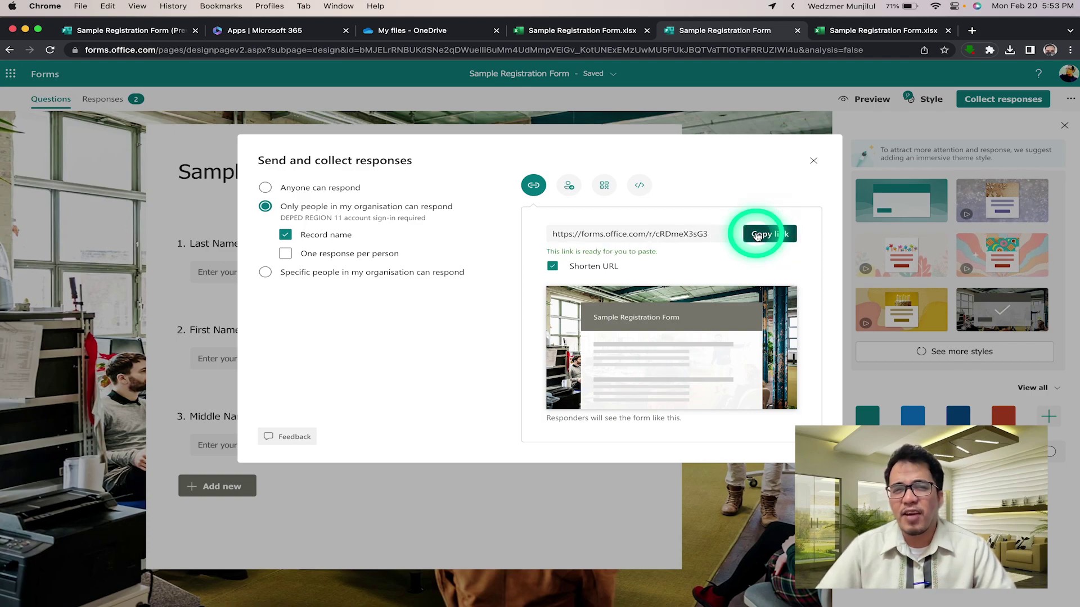
- Switch to the Notes app, open the new note in its own window and paste the shortened form link
{"action": "key", "text": "super+space"}
{"action": "type", "text": "notes"}
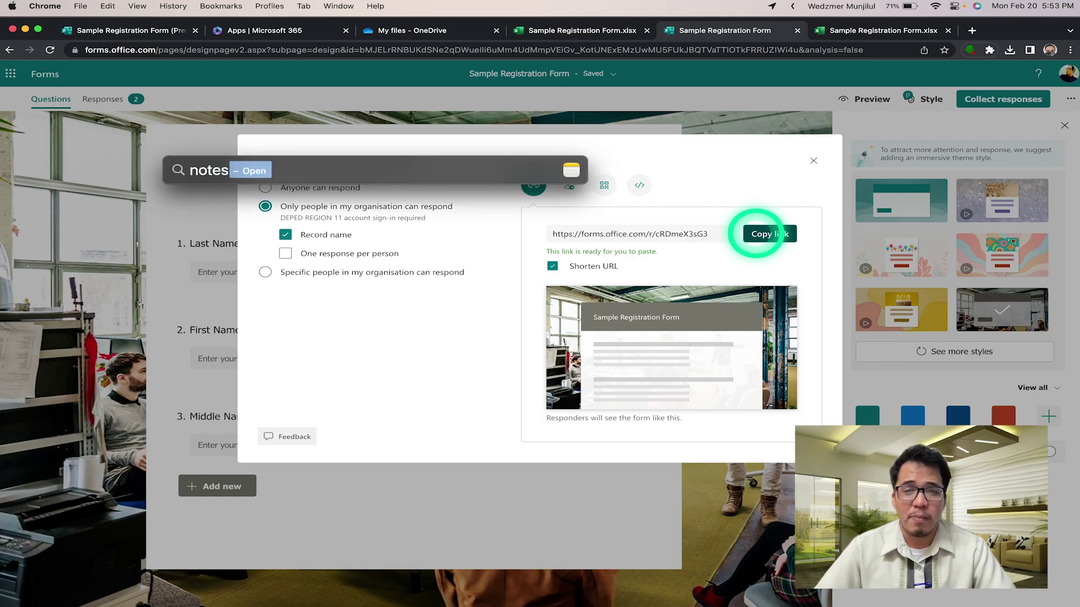
{"action": "key", "text": "Return"}
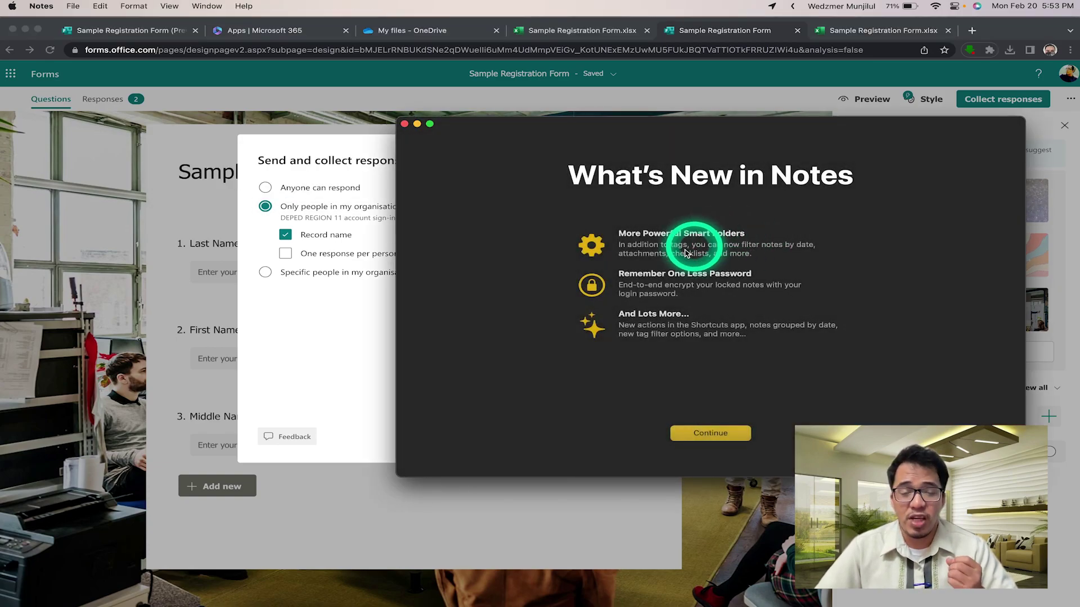
{"action": "left_click", "coordinate": [734, 432]}
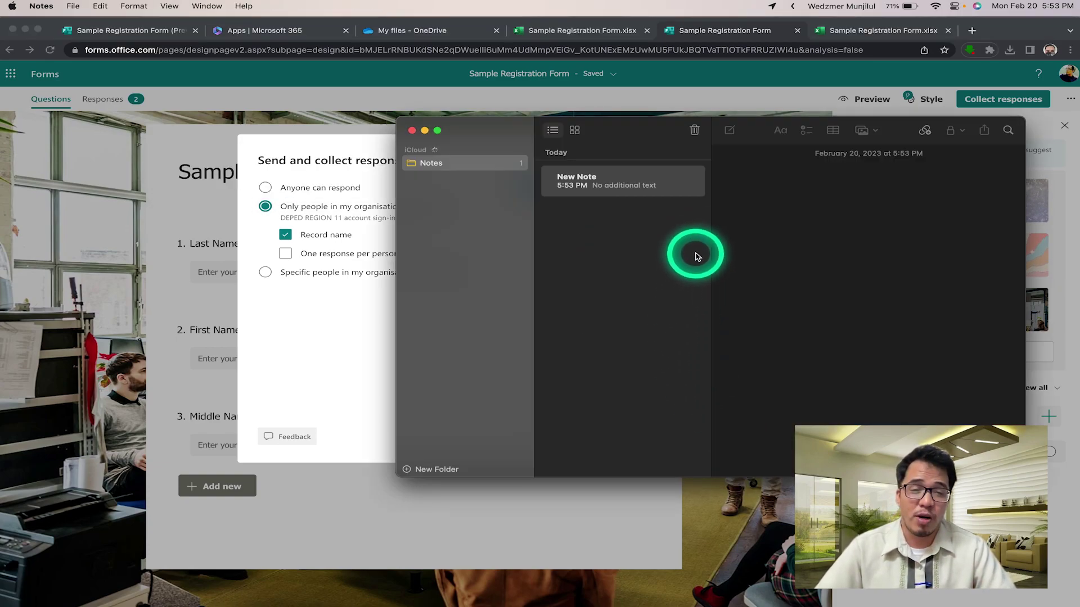
{"action": "left_click", "coordinate": [666, 187]}
{"action": "double_click", "coordinate": [666, 187]}
{"action": "type", "text": "https://forms.office.com/r/cRDmeX3sG3"}
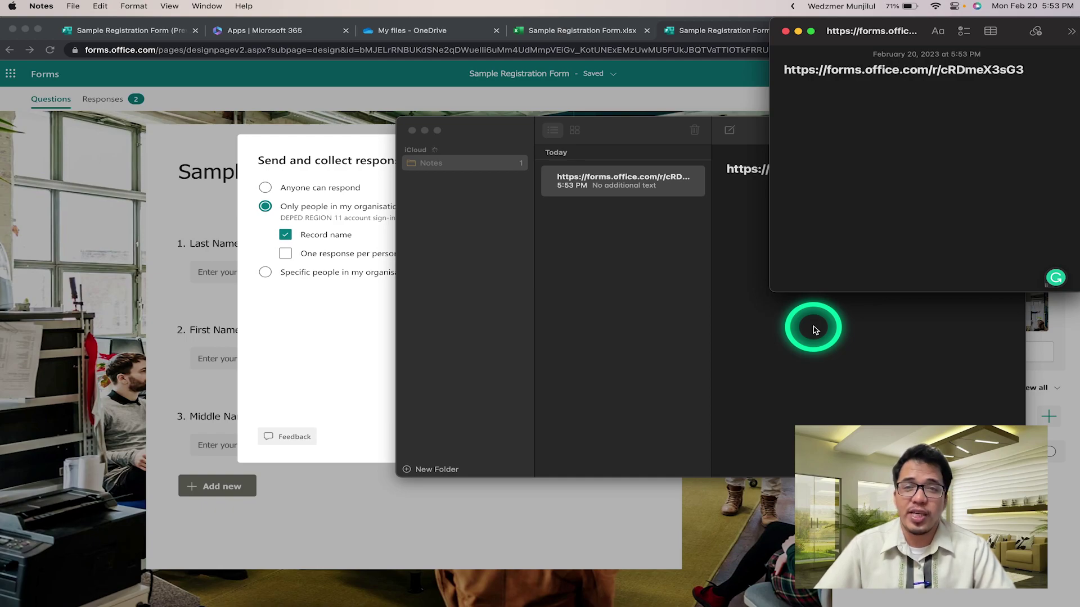
- Add a second line reading Sample Regis below the link in the note
{"action": "key", "text": "Return"}
{"action": "type", "text": "s"}
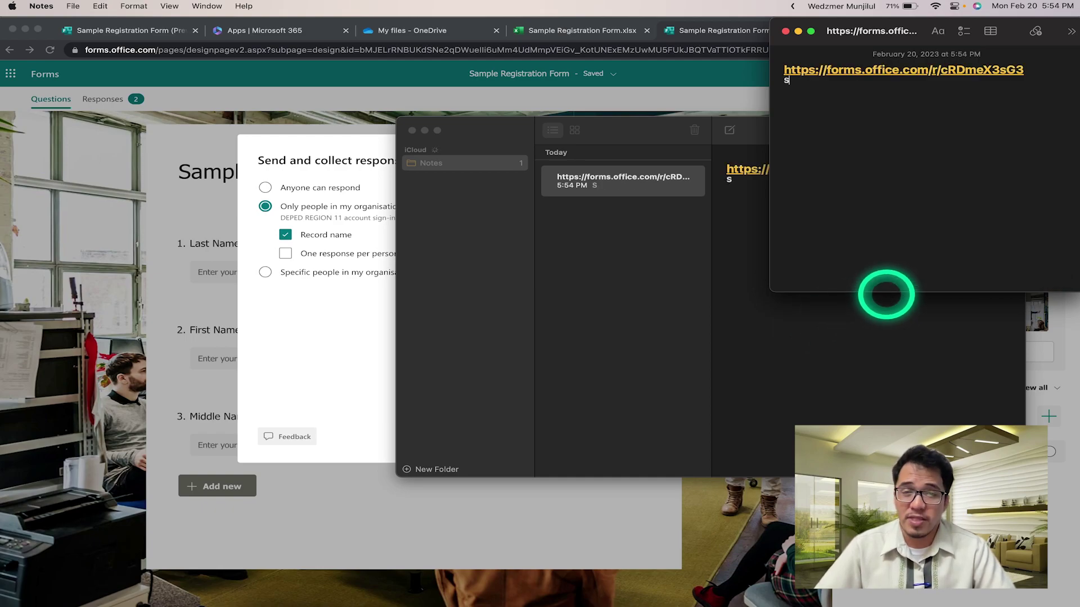
{"action": "type", "text": "ample Regis"}
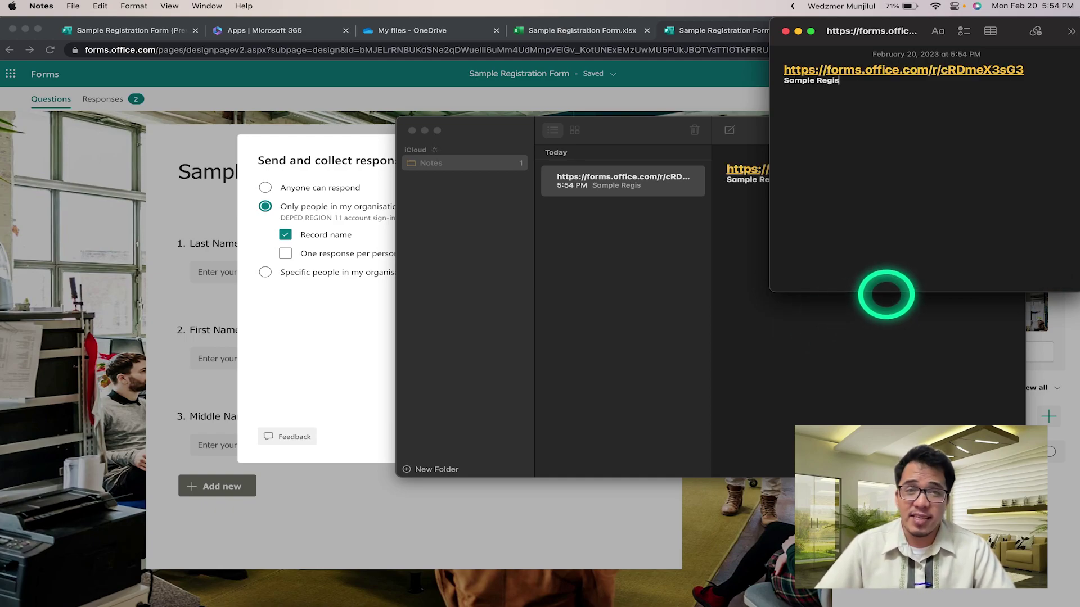